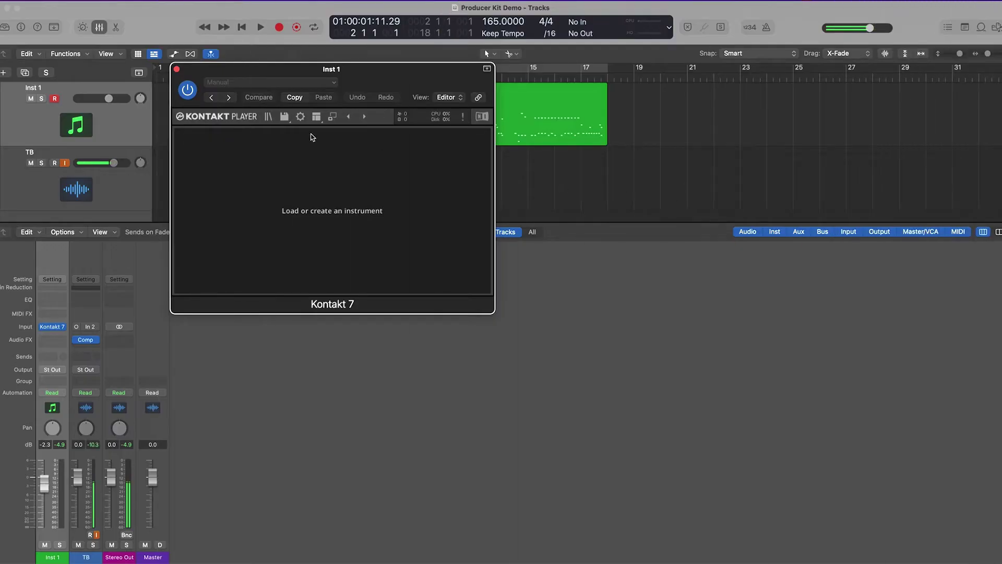
- Load the Daddy Kit preset from the Drum Daddy - Producer Kit library and play the drum track with it
left_click(268, 117)
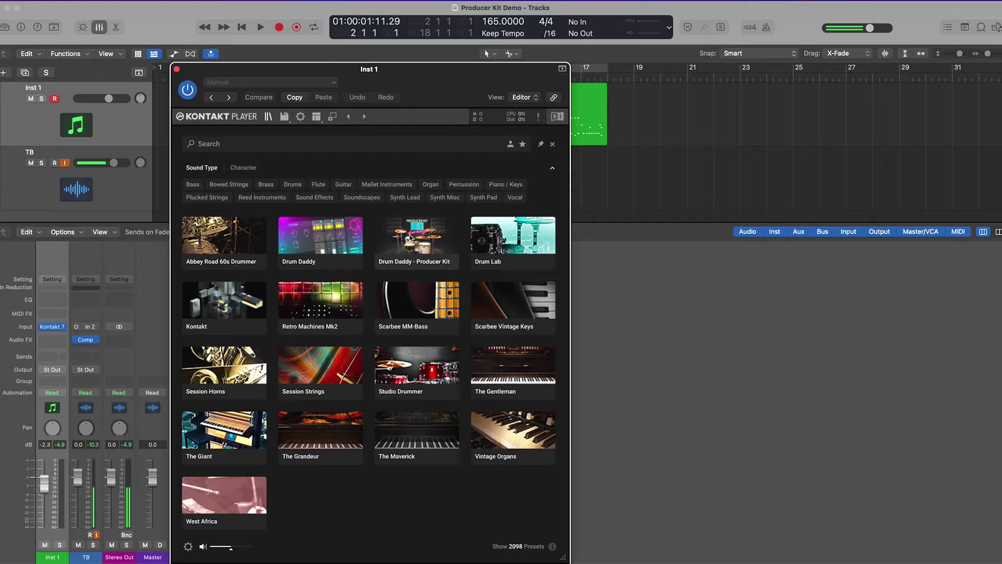
left_click(411, 238)
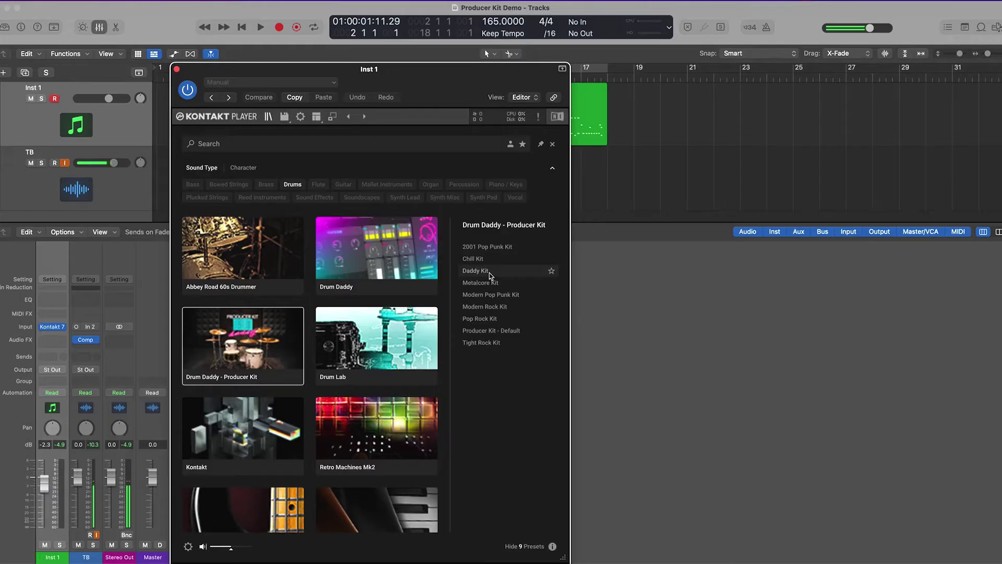
left_click(491, 272)
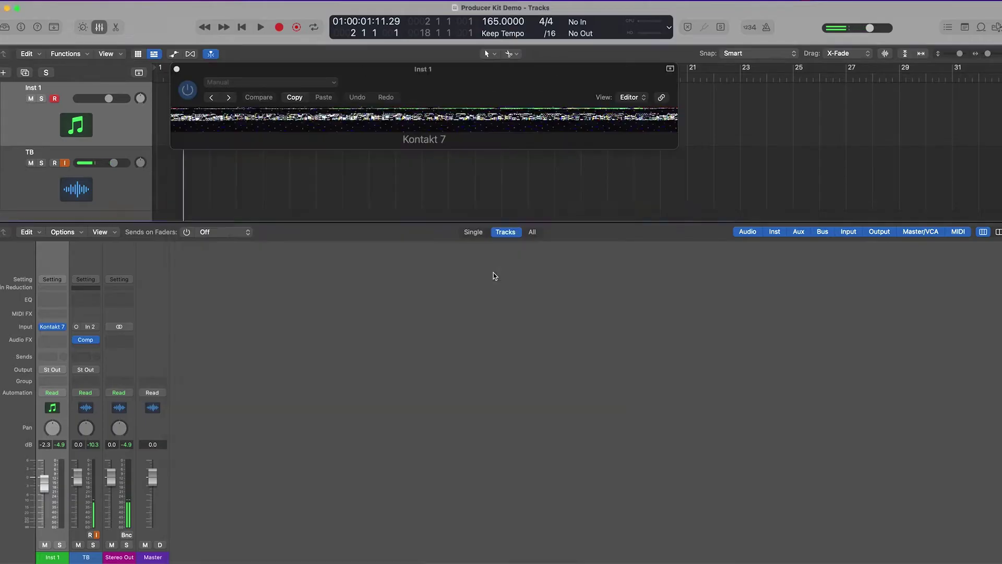
key("space")
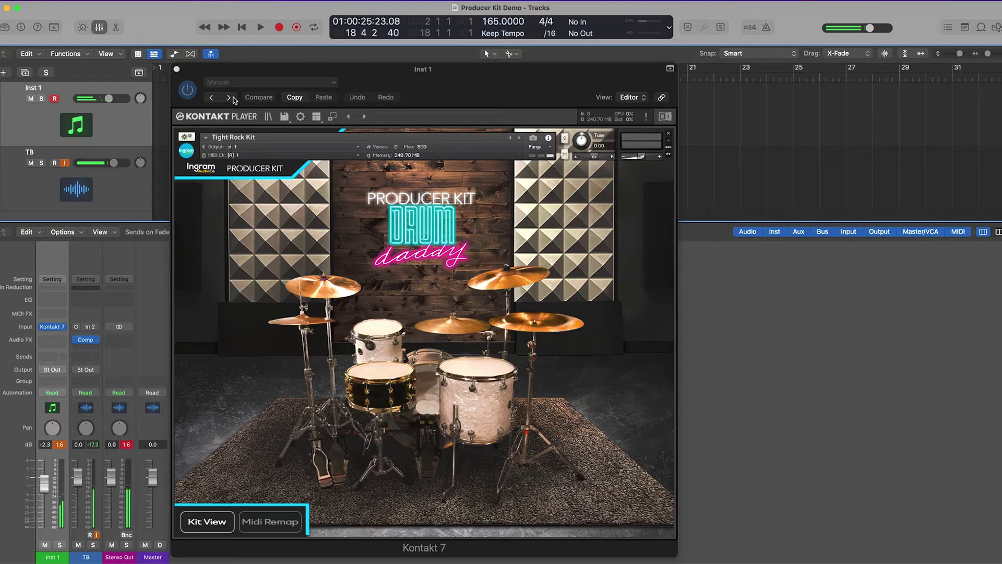
- Audition the drum track from its start with the Chill Kit and 2001 Pop Punk Kit presets
left_click(268, 117)
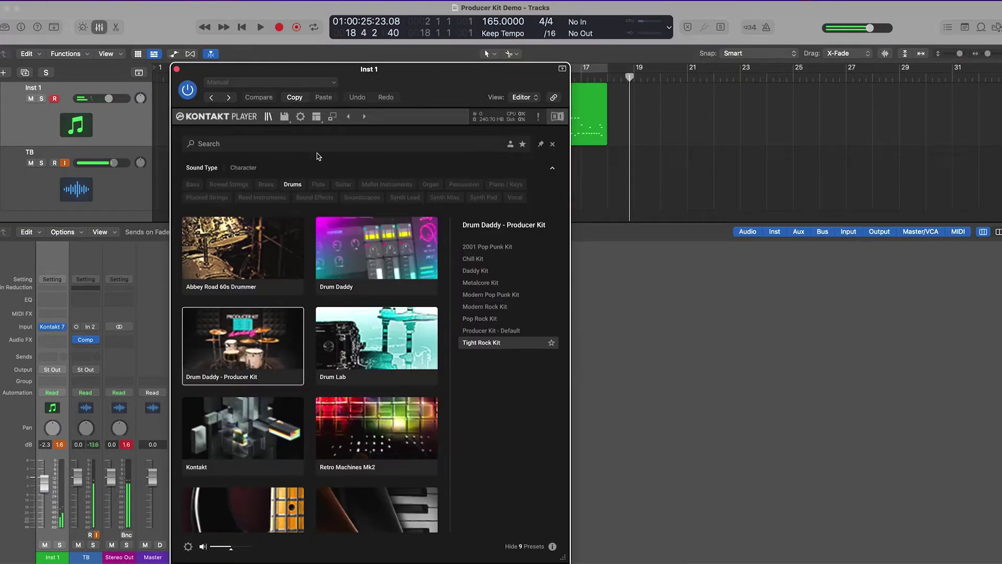
double_click(500, 261)
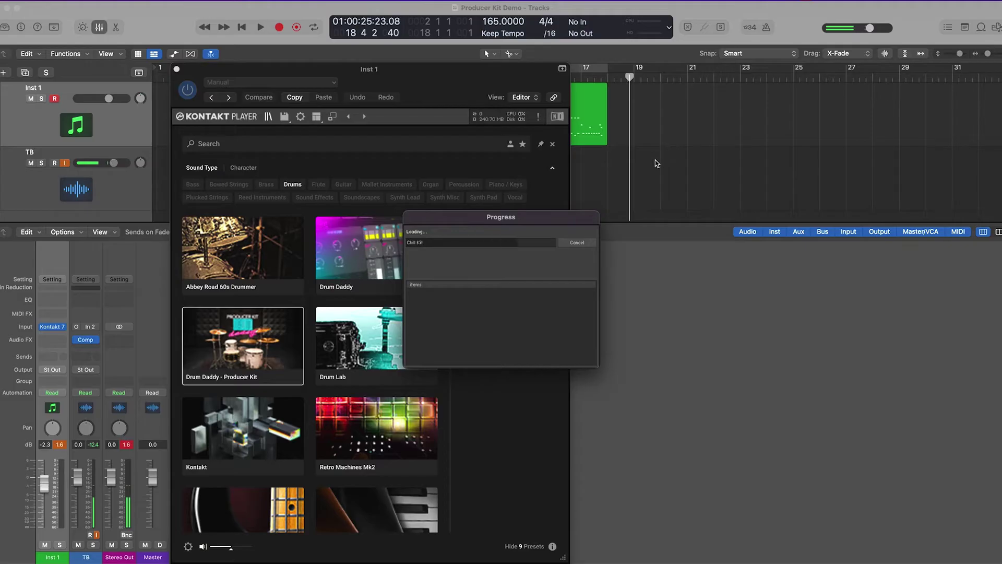
key("Return")
key("space")
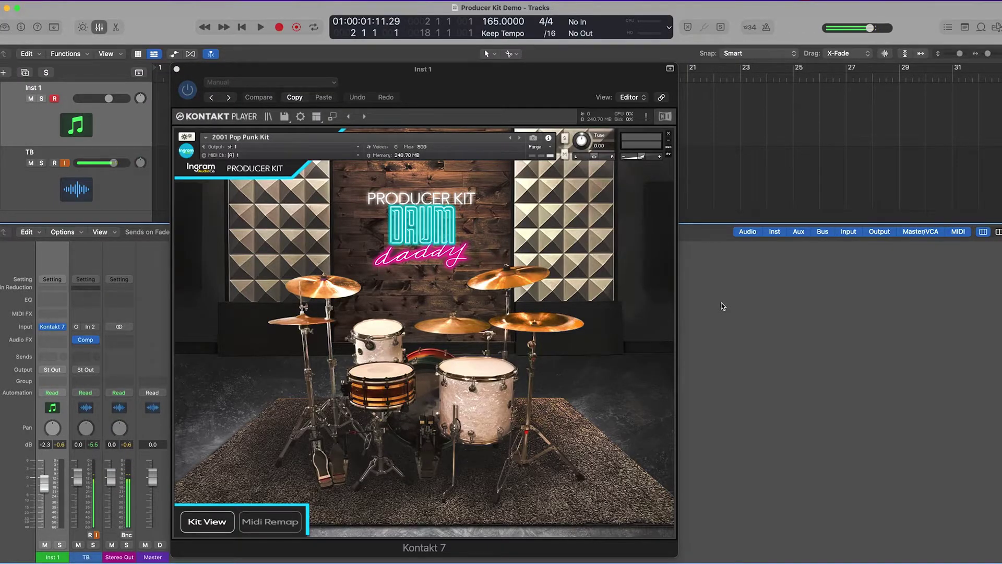
key("space")
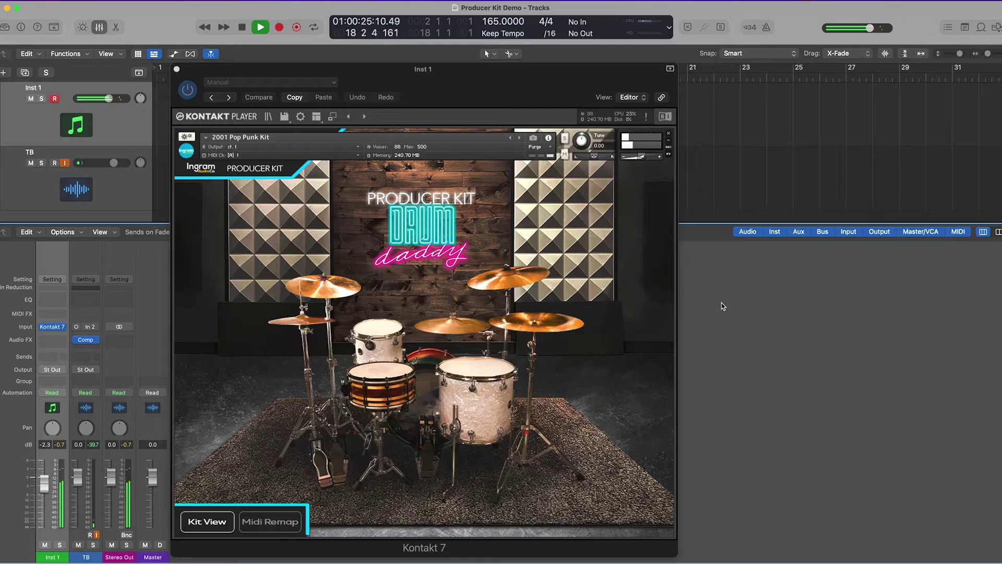
key("space")
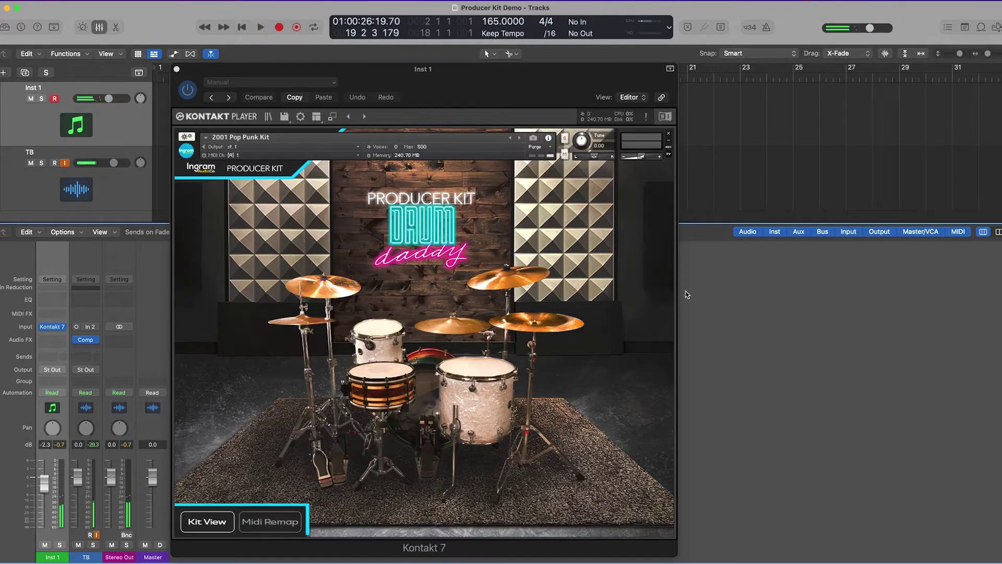
- Audition the drum track with the Modern Pop Punk Kit and Producer Kit - Default presets
left_click(264, 136)
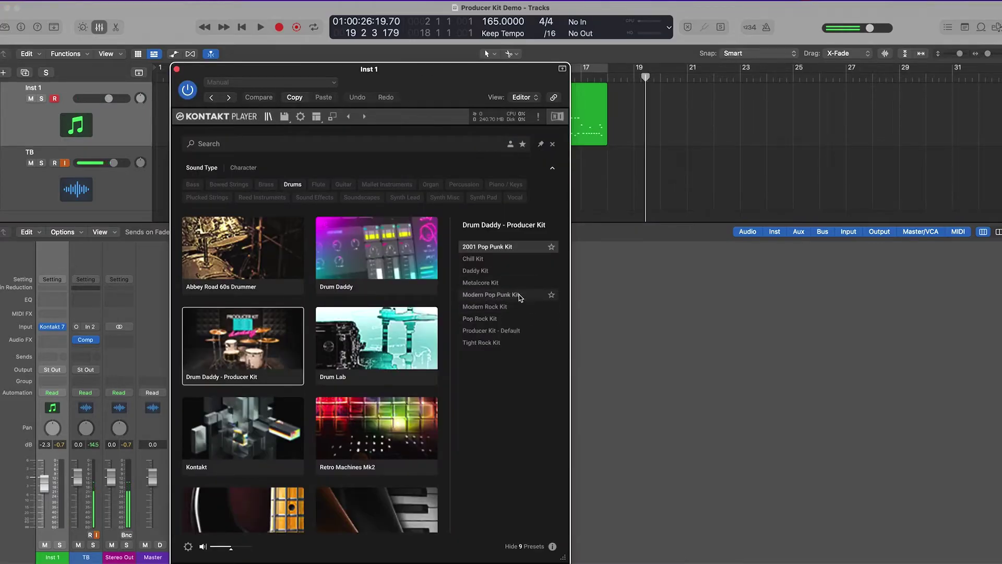
left_click(520, 296)
double_click(520, 295)
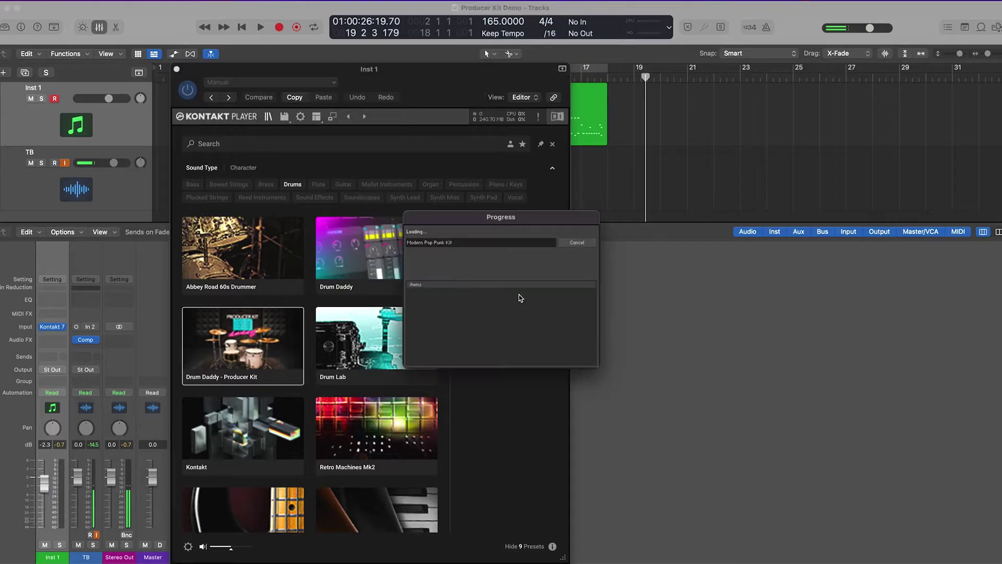
key("space")
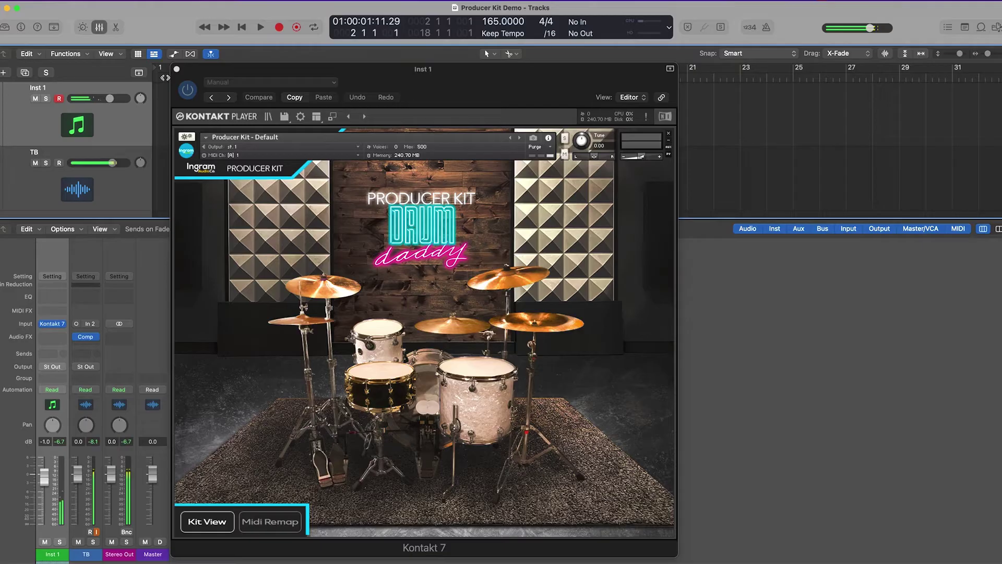
key("space")
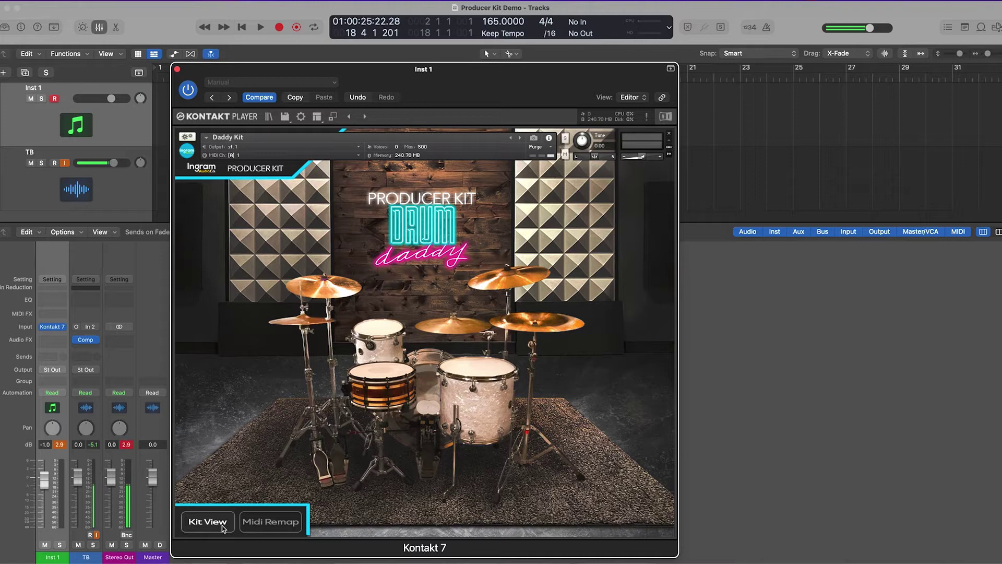
- Show the MIDI note mapping of the Daddy Kit and remap the Kick to A-2
left_click(267, 523)
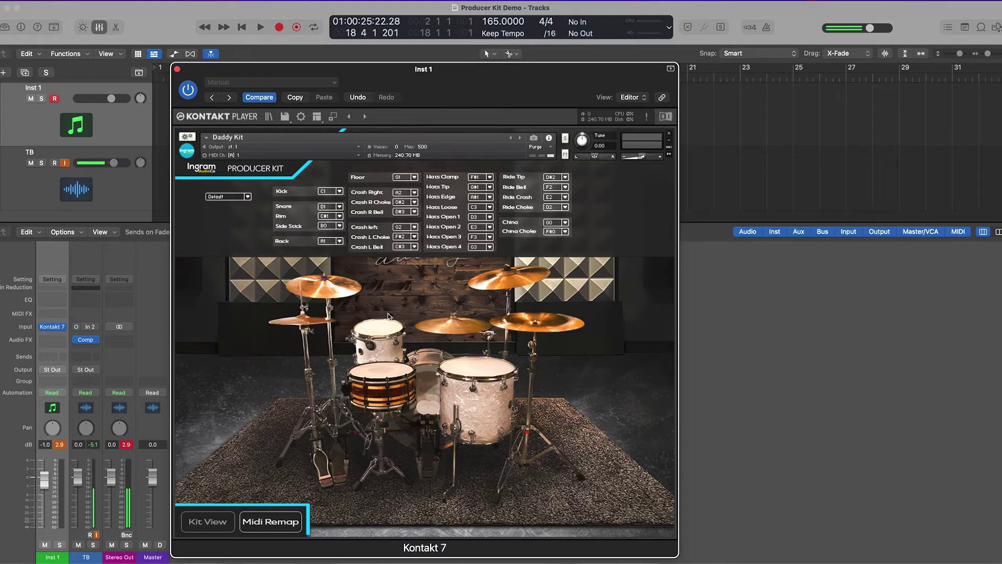
left_click(339, 191)
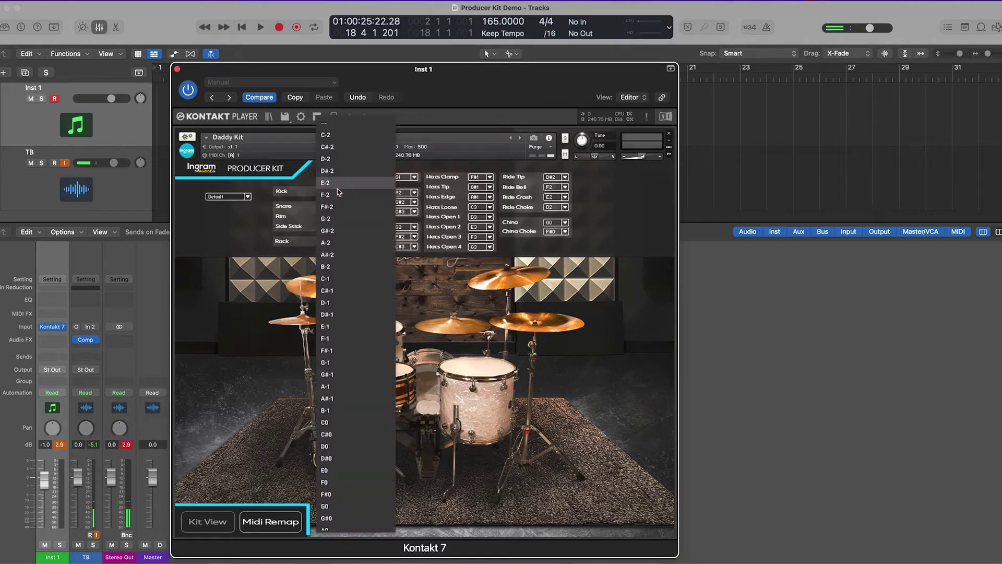
left_click(355, 243)
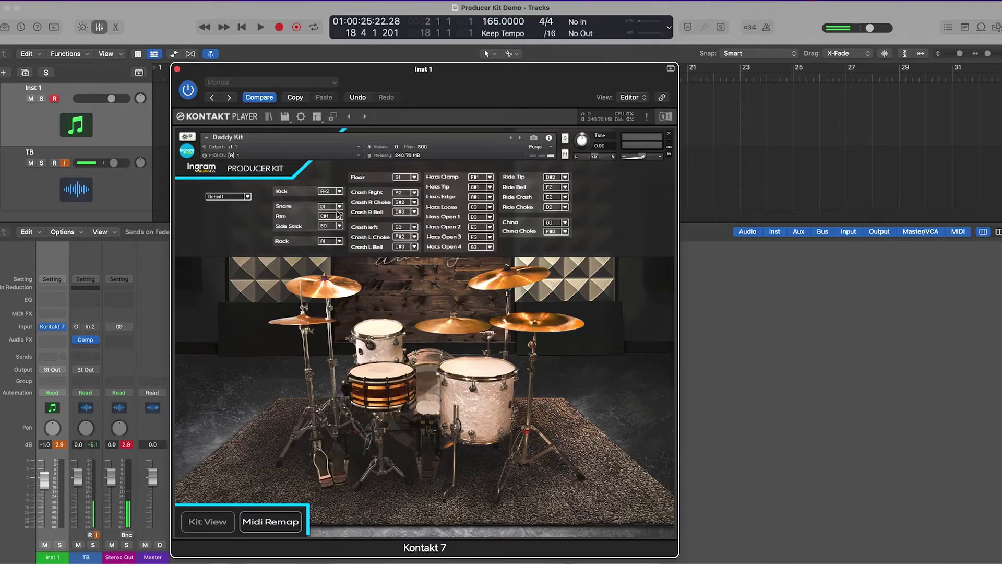
- Restore the Default MIDI mapping for the kit and close the note mapping
left_click(242, 199)
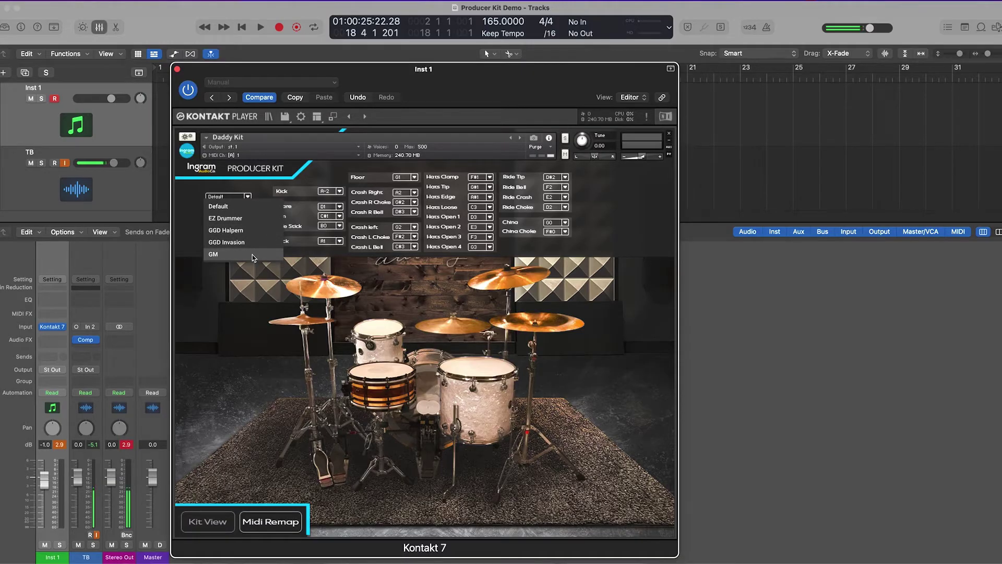
left_click(232, 208)
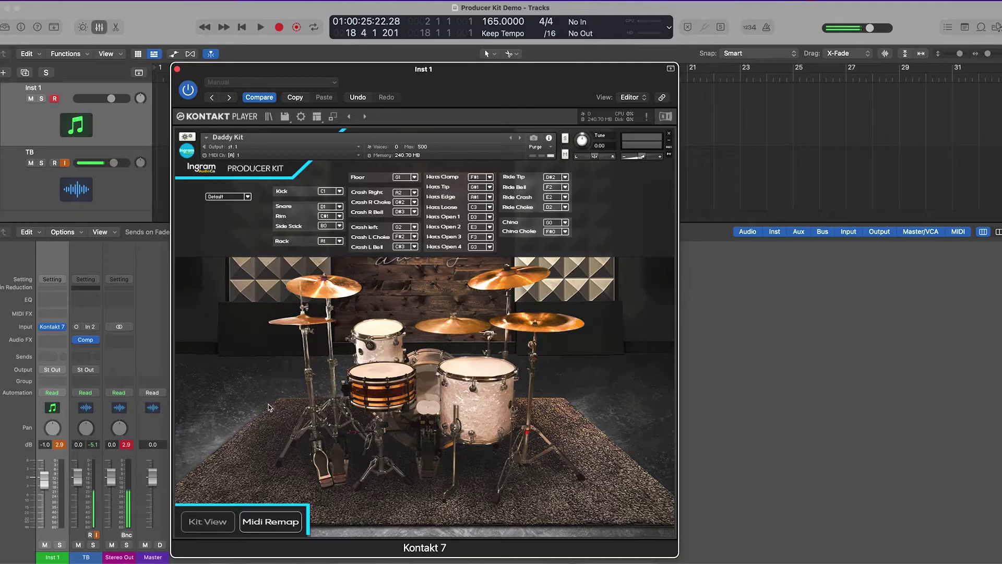
left_click(270, 522)
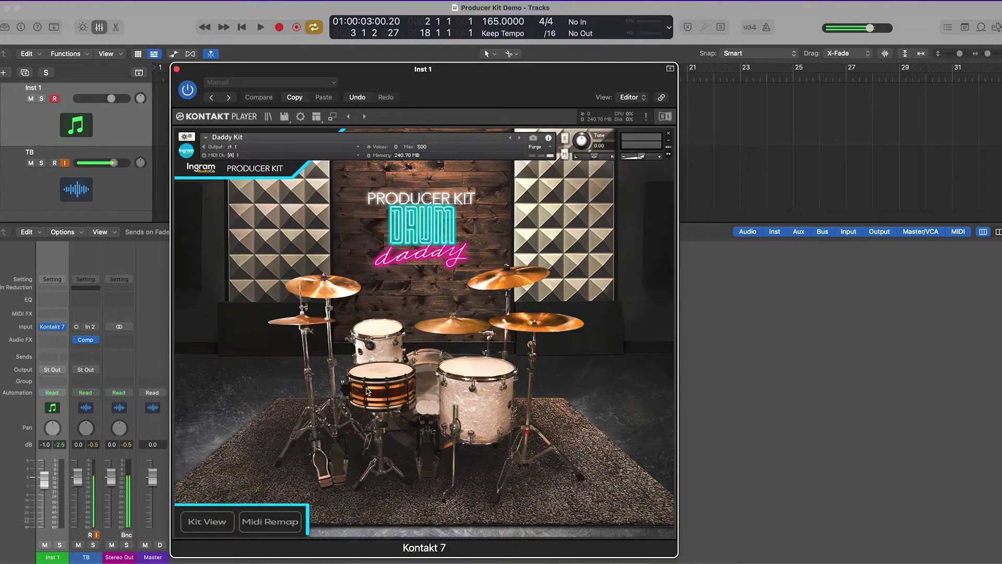
- Sound the snare, left and right crashes, china, floor tom and rack tom to inspect their controls, finishing on the snare
left_click(391, 384)
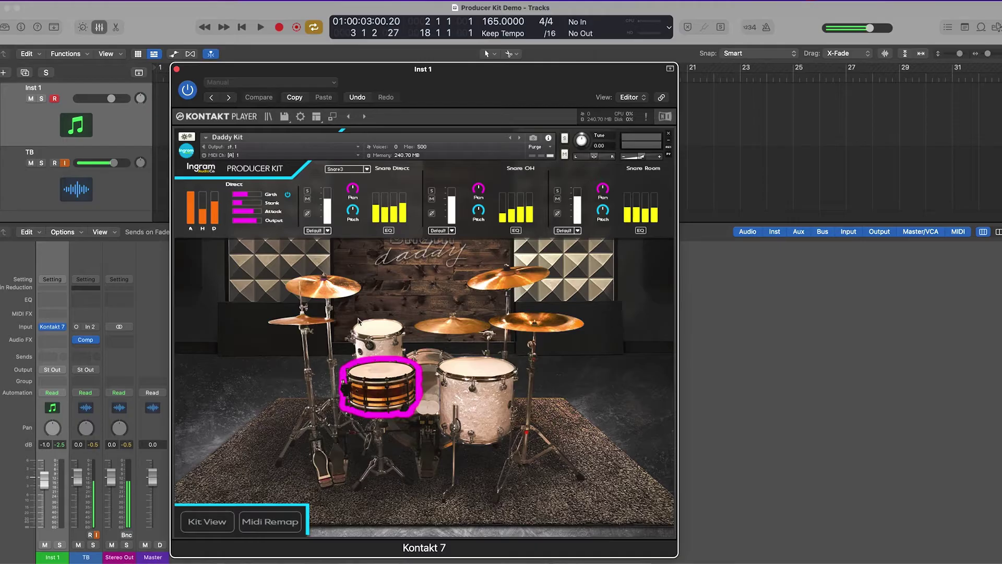
left_click(343, 292)
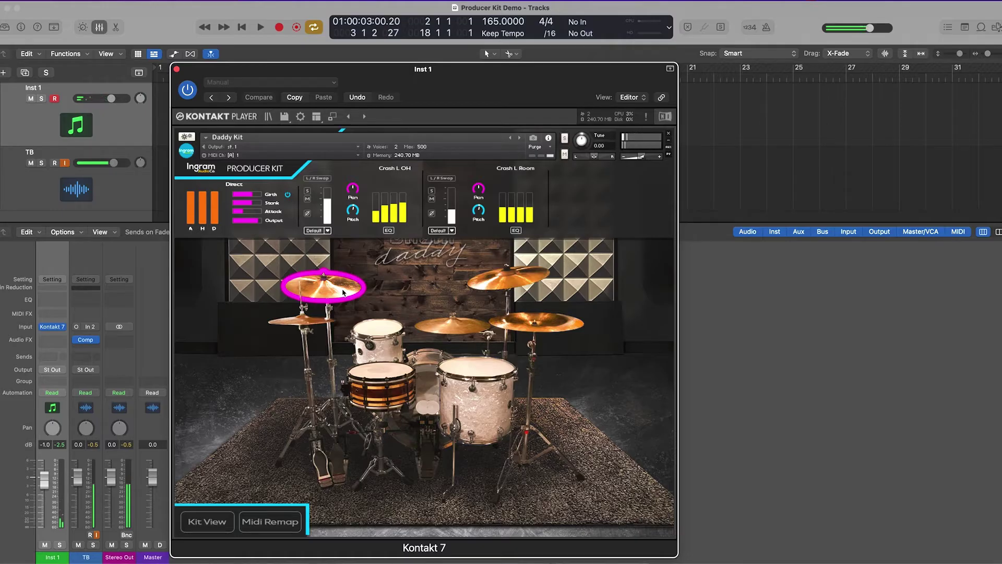
left_click(485, 288)
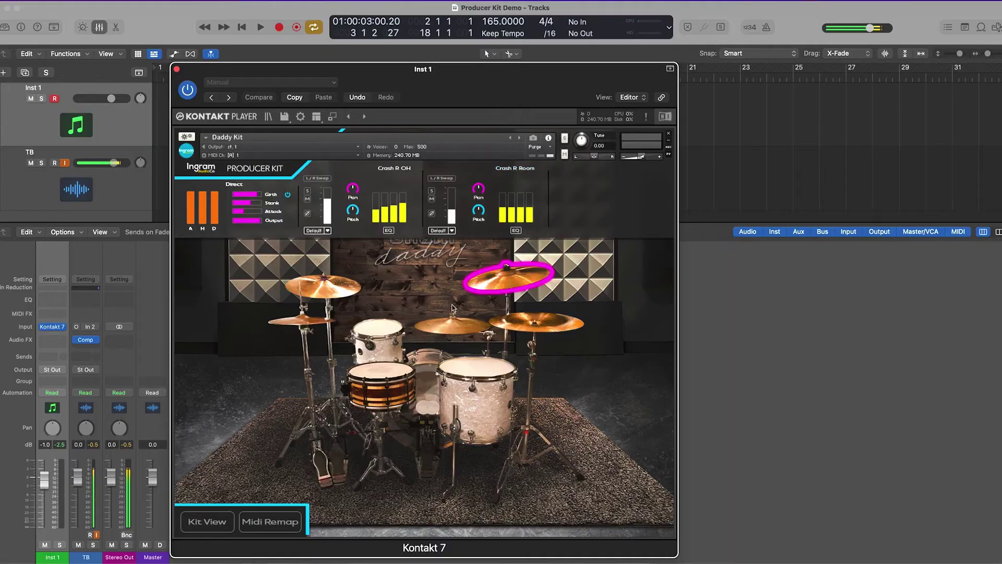
left_click(514, 322)
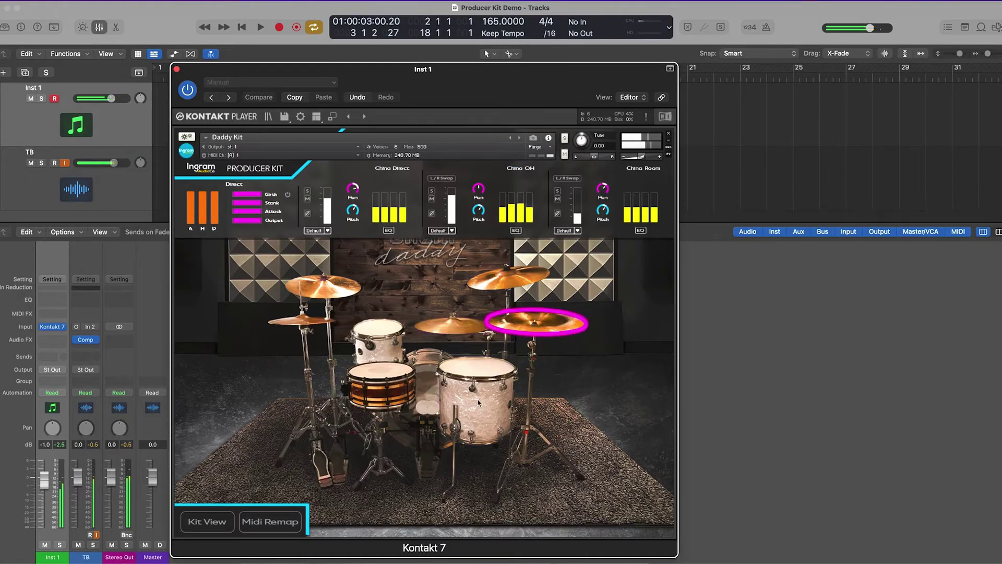
left_click(478, 402)
left_click(379, 330)
left_click(380, 372)
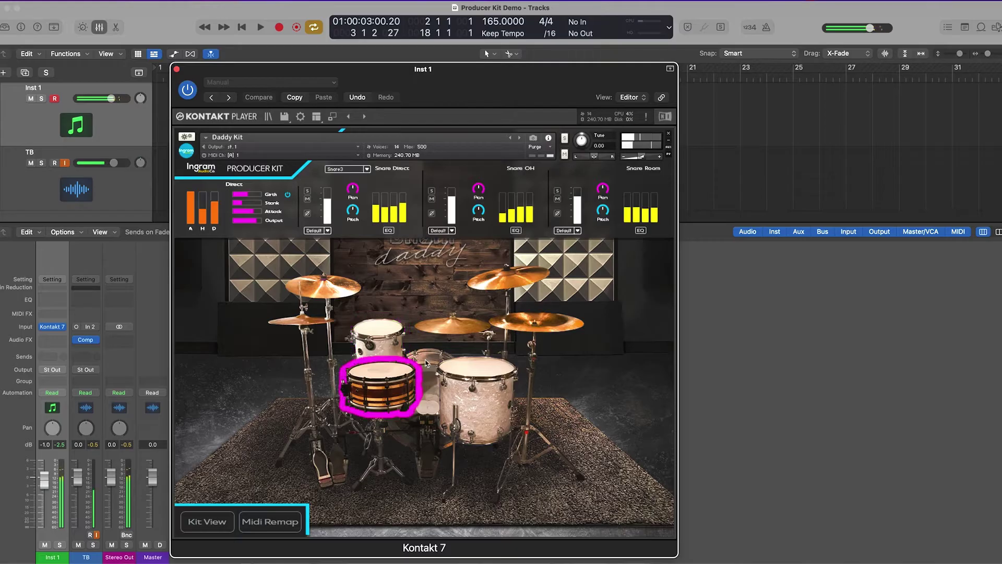
- Sound the kick, left crash and hi-hat to inspect their channel controls, and finish with the snare selected
left_click(424, 362)
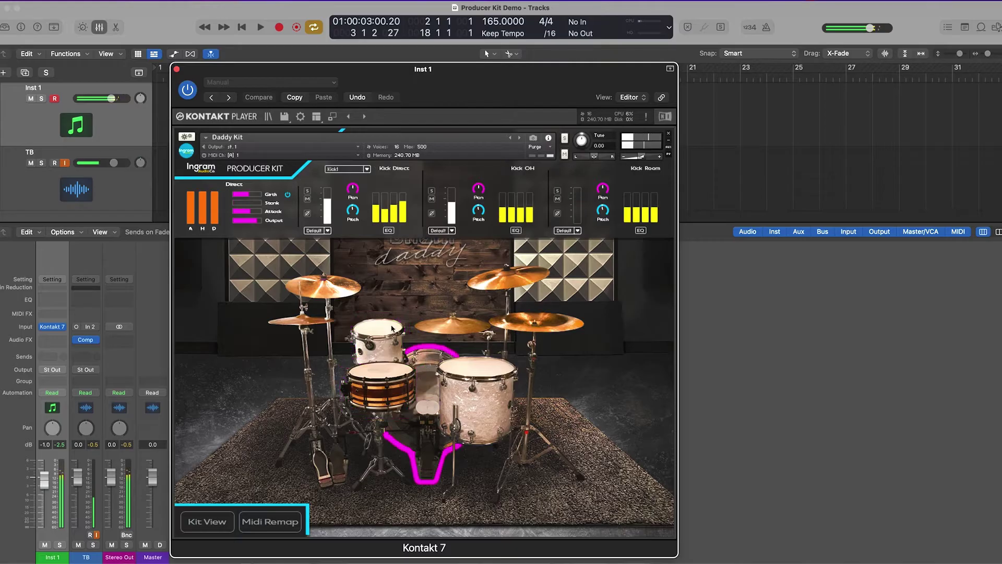
left_click(337, 277)
left_click(310, 321)
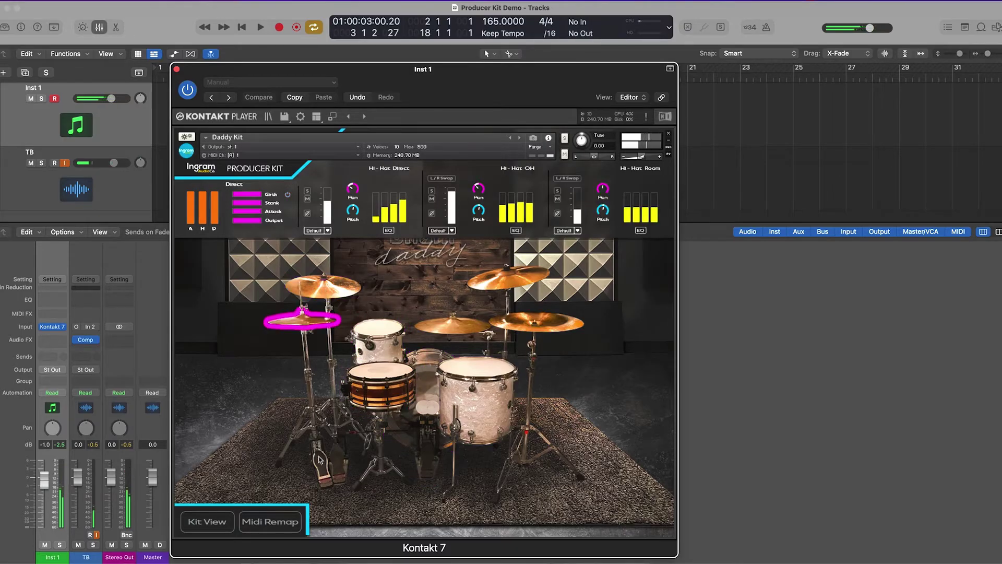
left_click(426, 460)
left_click(383, 392)
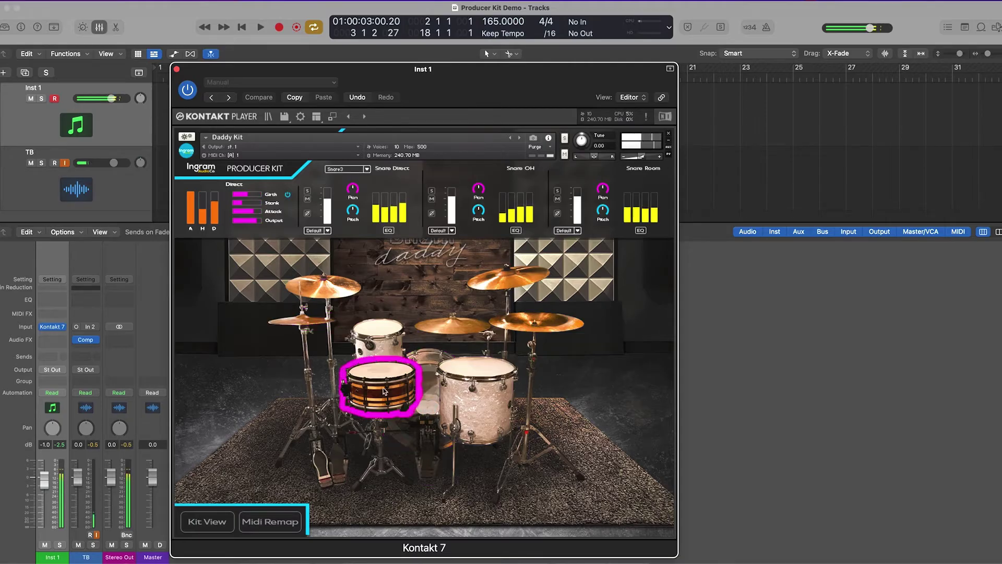
left_click(429, 372)
left_click(387, 390)
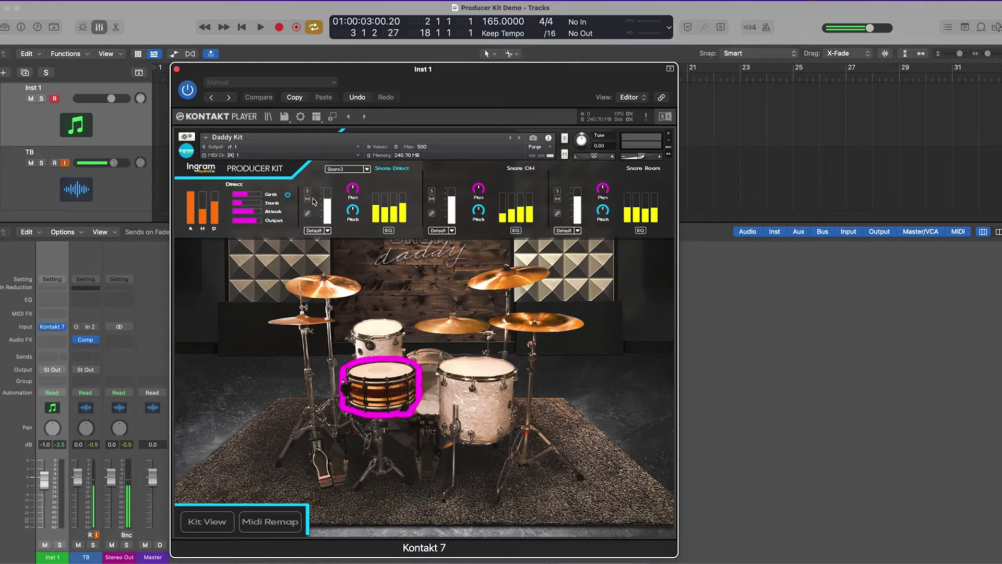
- View the output routing choices of the Snare Direct channel and close them without choosing another output
left_click(308, 213)
left_click(321, 233)
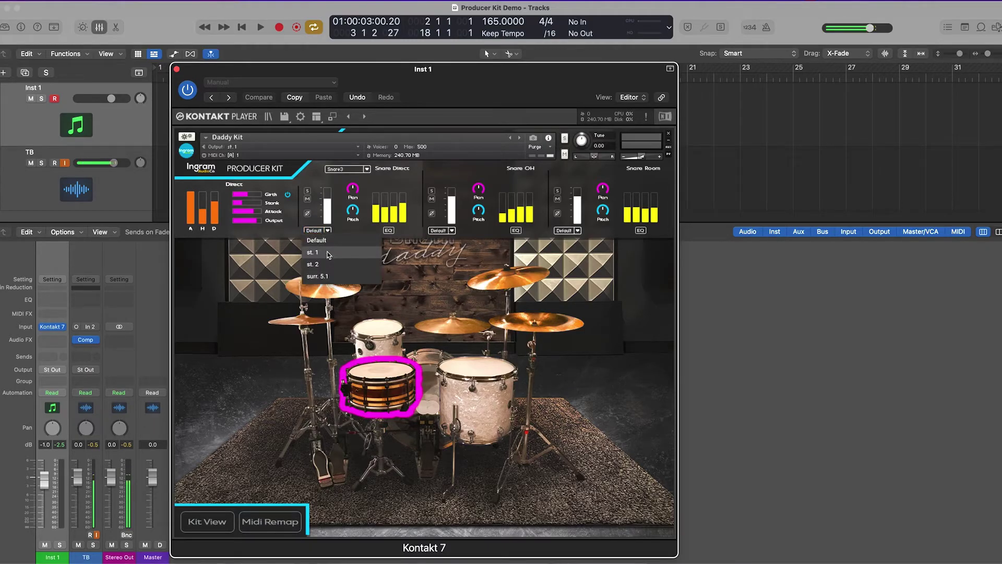
left_click(387, 200)
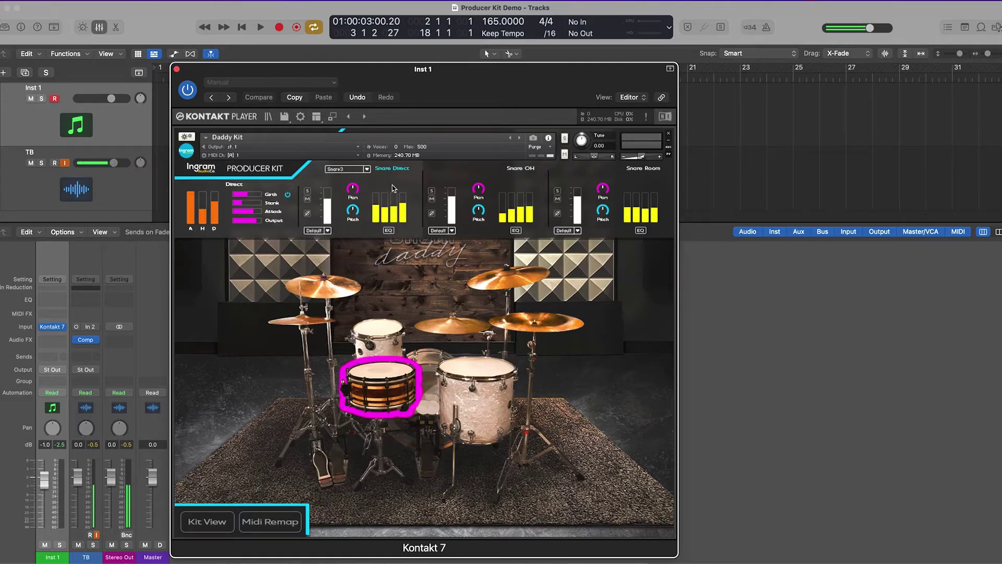
- Inspect the snare's Girth, Stank, Attack and Output processing for its direct, overhead and room channels
left_click_drag(255, 203, 236, 204)
left_click(498, 182)
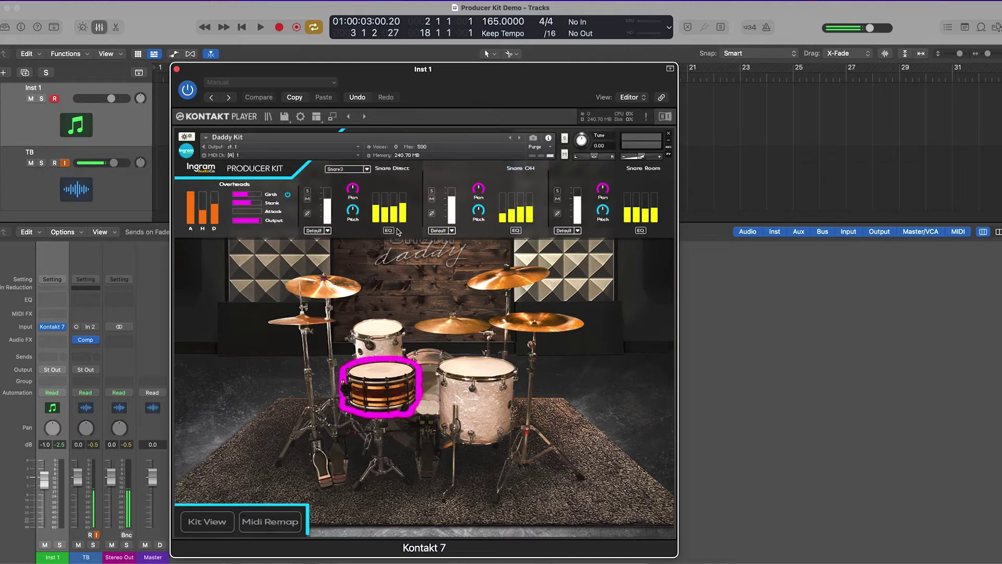
left_click(641, 176)
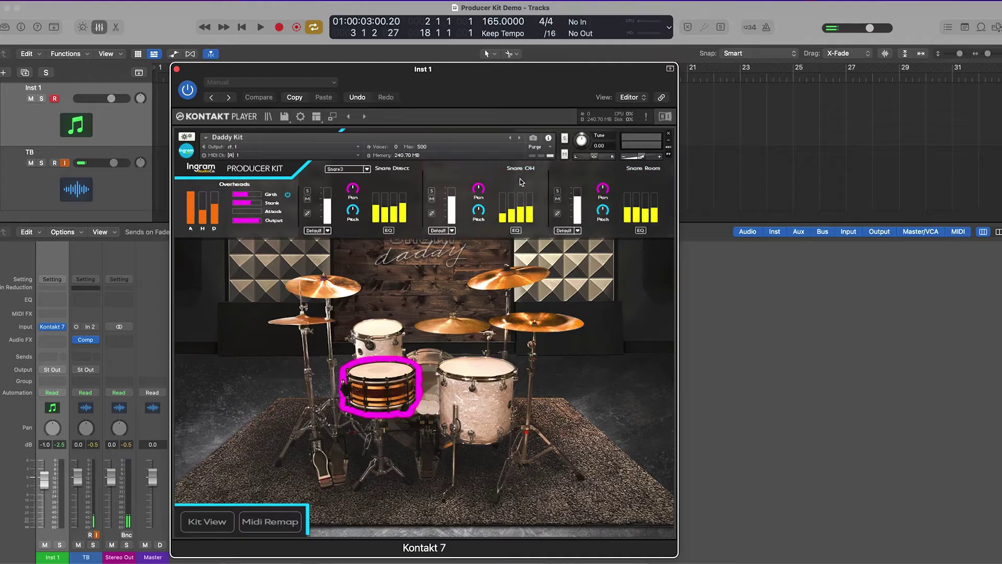
left_click(392, 375)
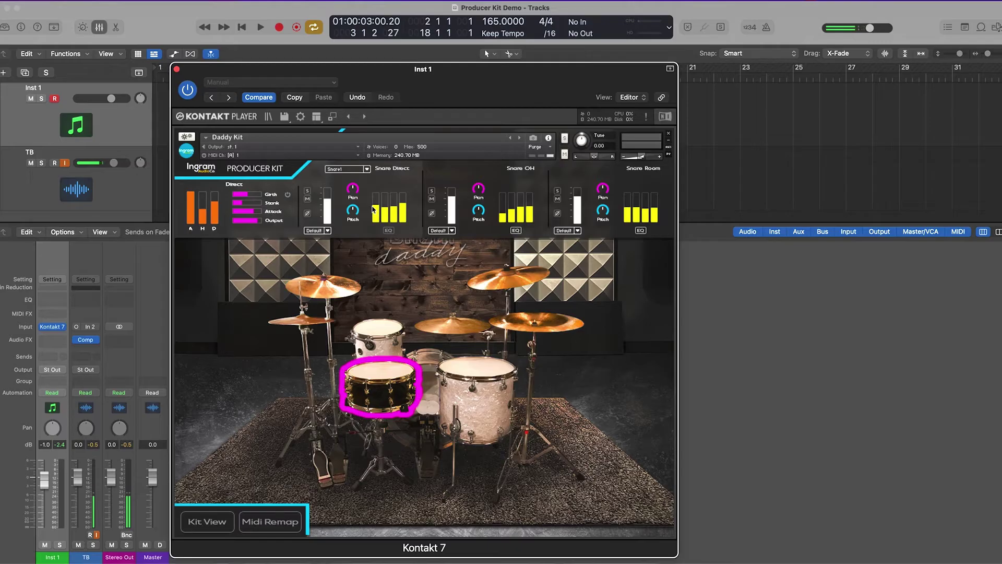
- Choose Snare1 as the snare drum and strike it several times to hear its sound
left_click(347, 169)
left_click(338, 180)
left_click(381, 381)
left_click(381, 371)
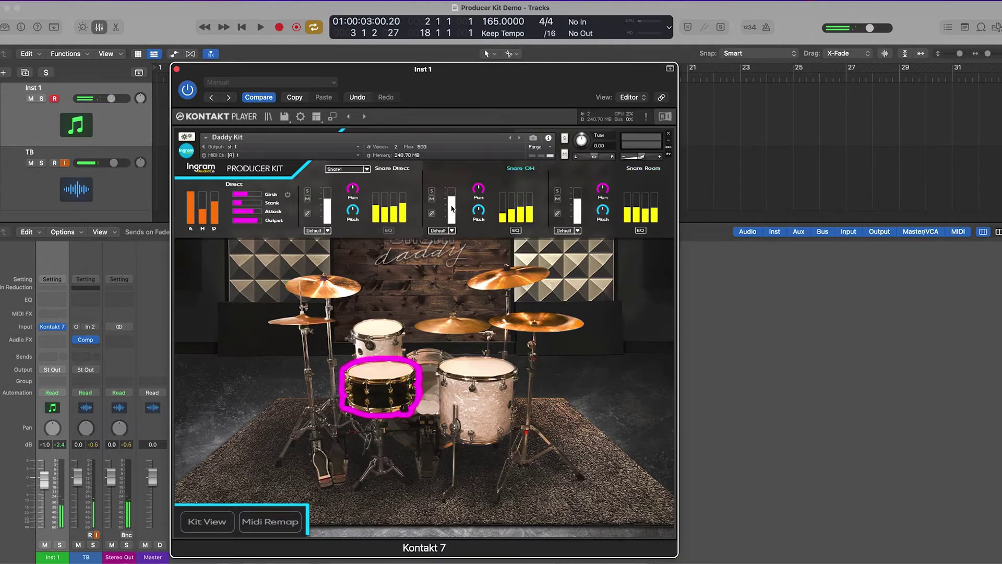
left_click(382, 378)
left_click(383, 378)
- Switch the snare drum to Snare2 and strike it twice to hear its sound
left_click(352, 170)
left_click(358, 202)
left_click(389, 386)
left_click(388, 387)
- Switch the snare drum to Snare3 and strike it twice to hear its sound
left_click(360, 170)
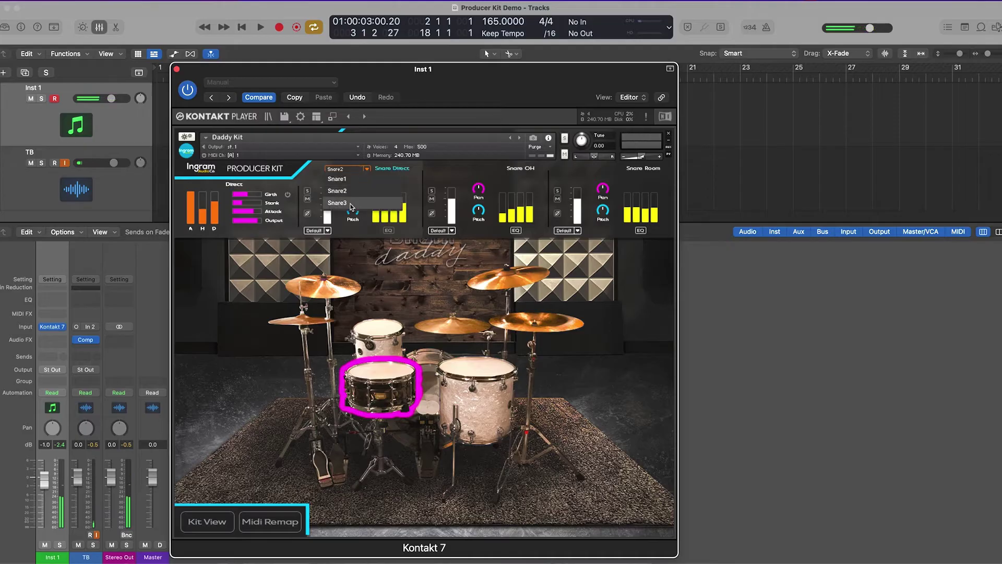
left_click(337, 202)
left_click(382, 382)
left_click(381, 383)
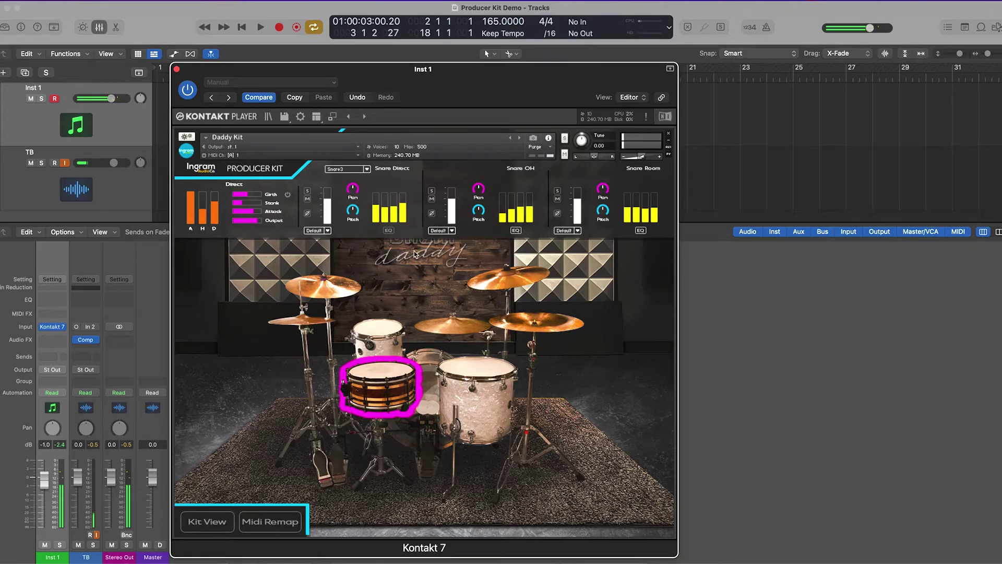
- Turn on the snare's direct processing and strike the drum several times to hear the processed sound
left_click(287, 194)
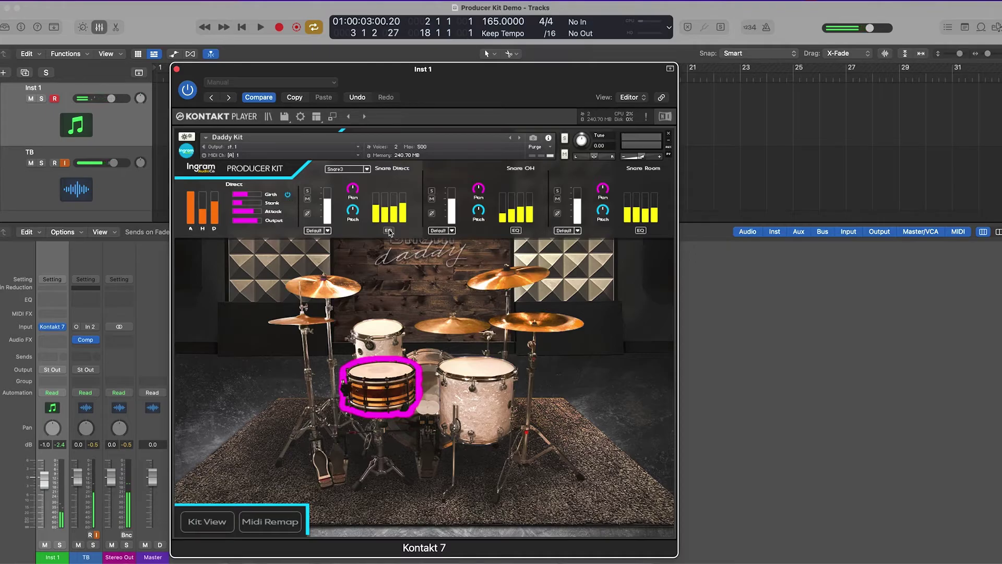
left_click(382, 380)
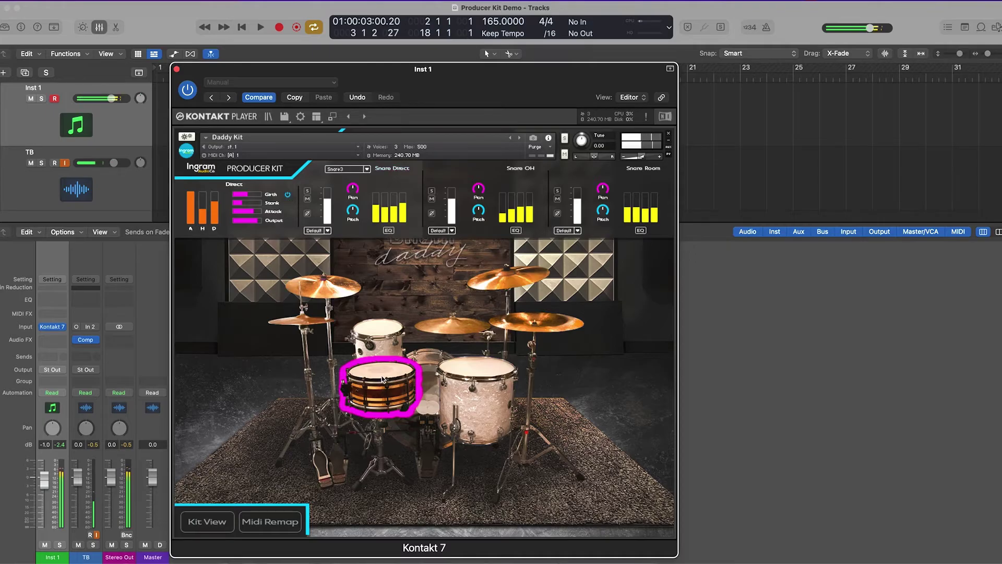
left_click(383, 380)
left_click(383, 380)
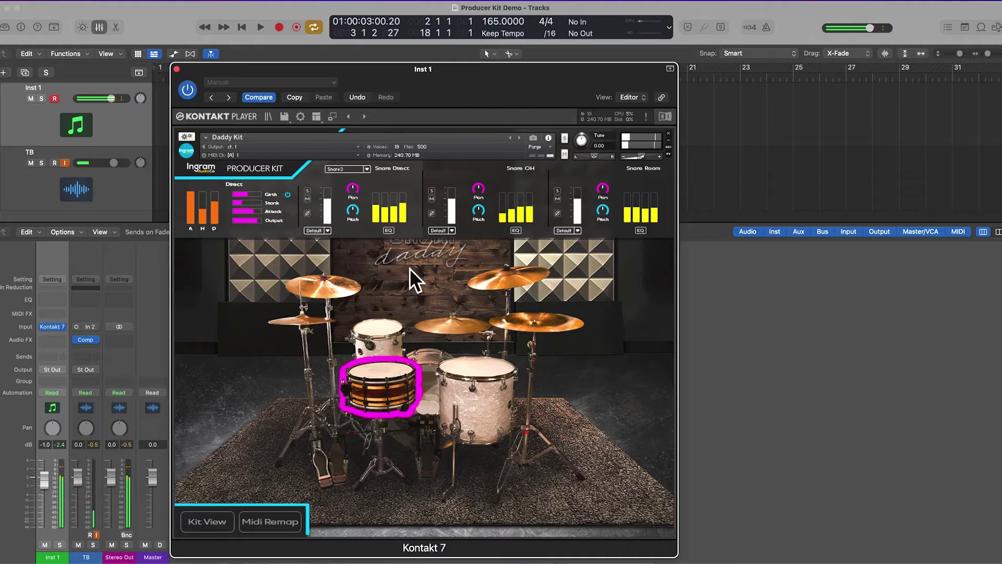
- Select the kick drum, look over its direct, overhead and room channels, and strike it
left_click(428, 376)
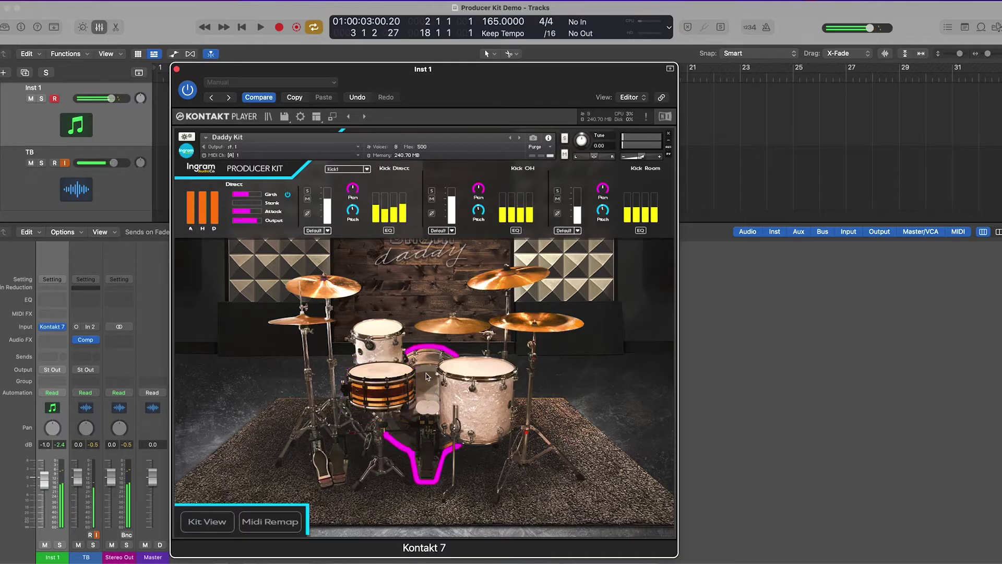
left_click(528, 169)
left_click(587, 177)
left_click(398, 177)
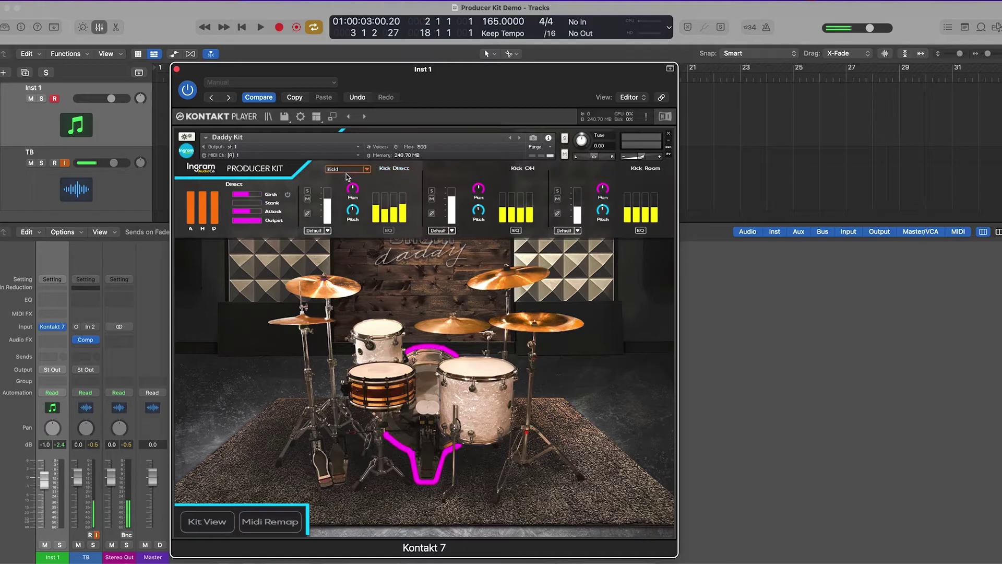
left_click(427, 378)
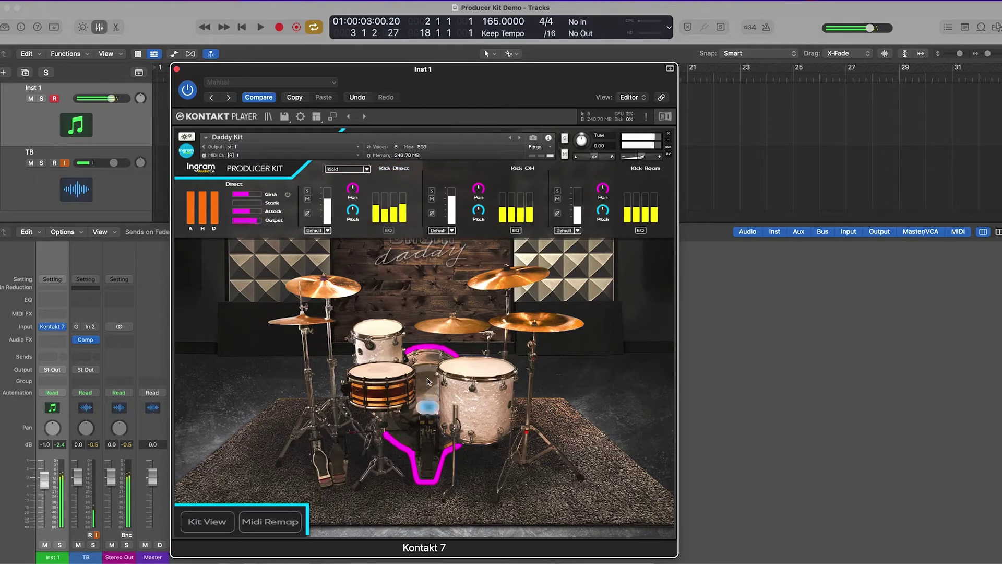
- Look through the kick drum choices, stay on Kick1, and strike the kick with its direct processing on
left_click(347, 169)
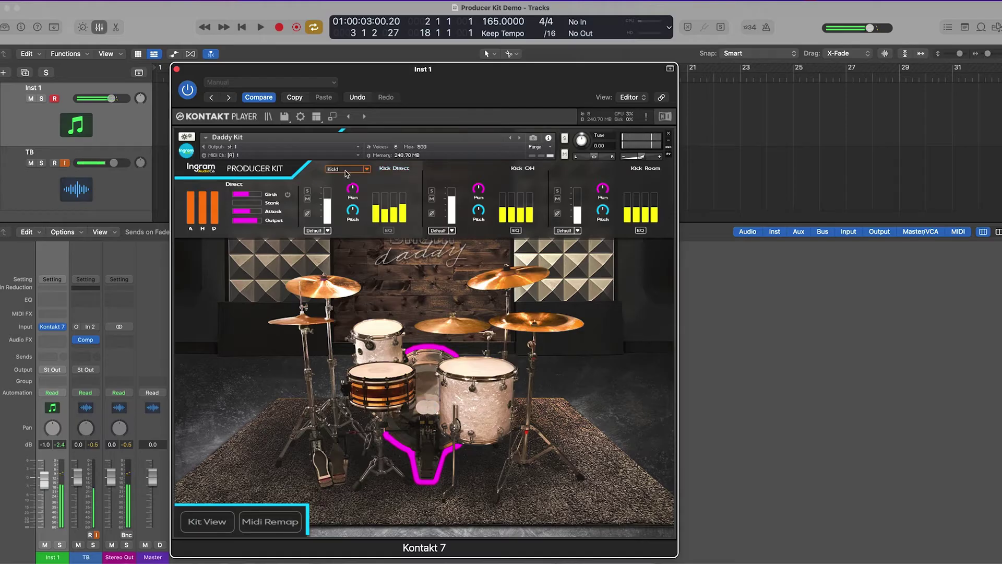
left_click(336, 191)
left_click(424, 383)
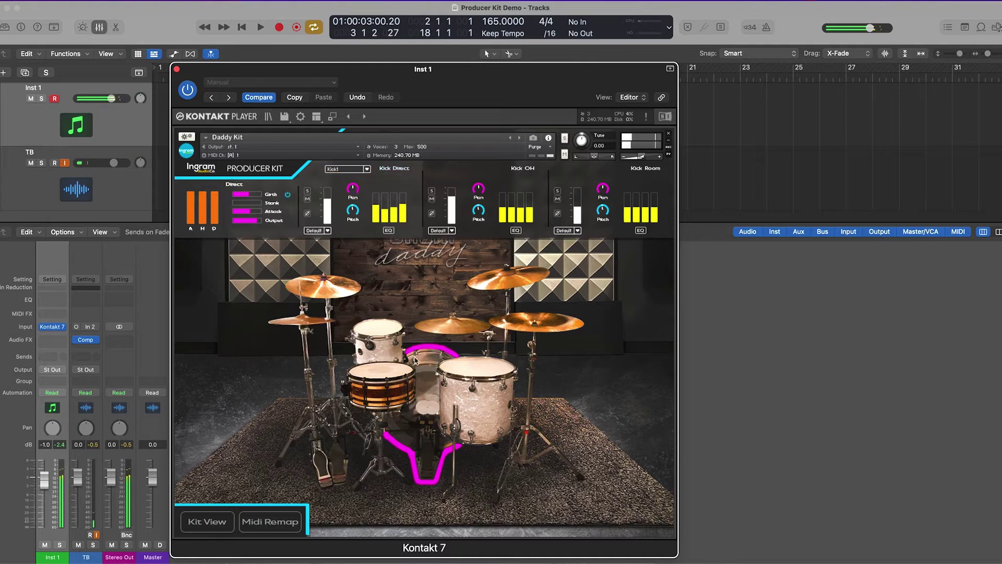
- Strike the rack tom and the floor tom to hear them and show their channel controls
left_click(376, 335)
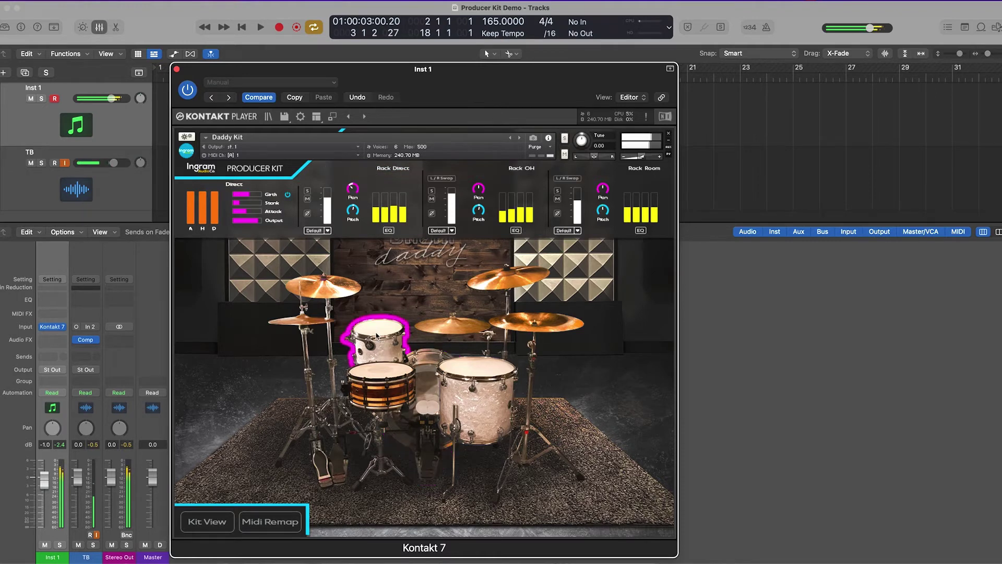
left_click(472, 380)
left_click(472, 380)
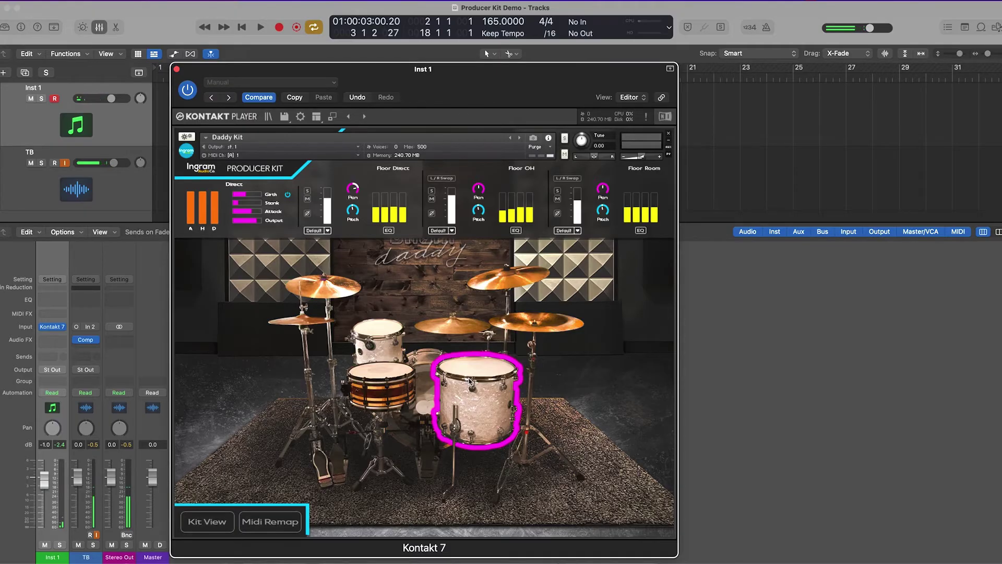
- Solo the floor tom's overhead channel and strike the drum to compare its stereo placement using L/R Swap
left_click(447, 180)
left_click(432, 191)
left_click(479, 379)
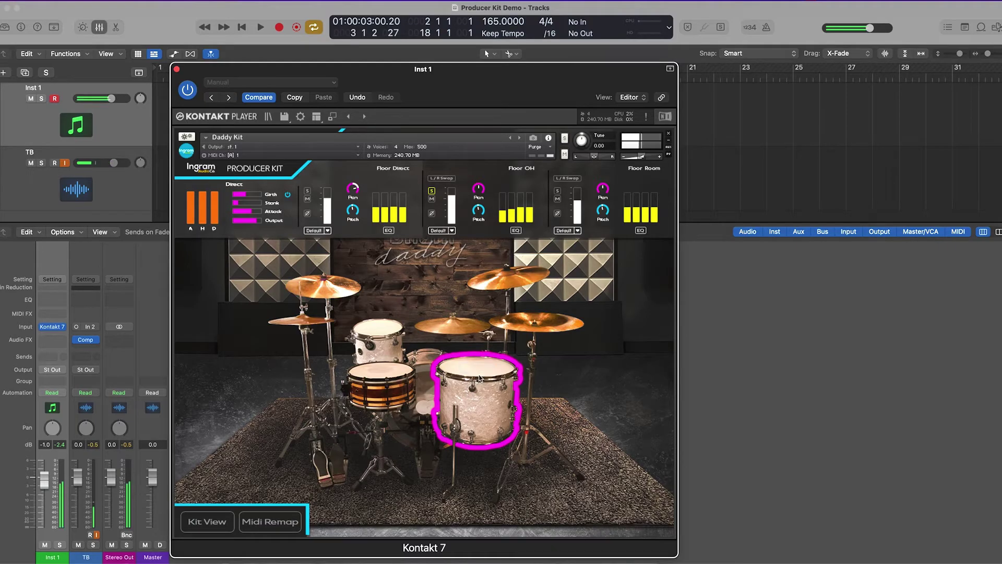
left_click(479, 378)
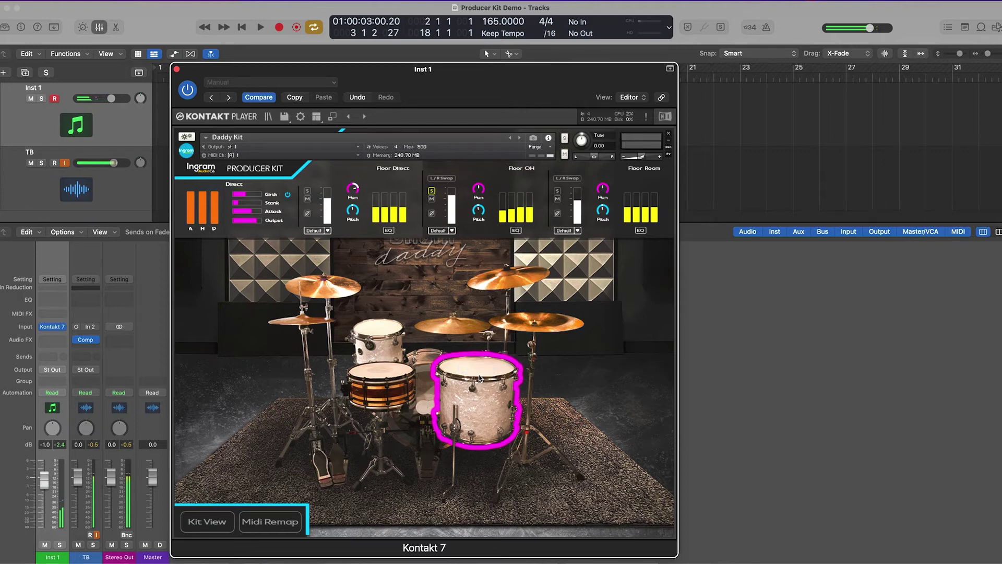
left_click(444, 178)
left_click(474, 375)
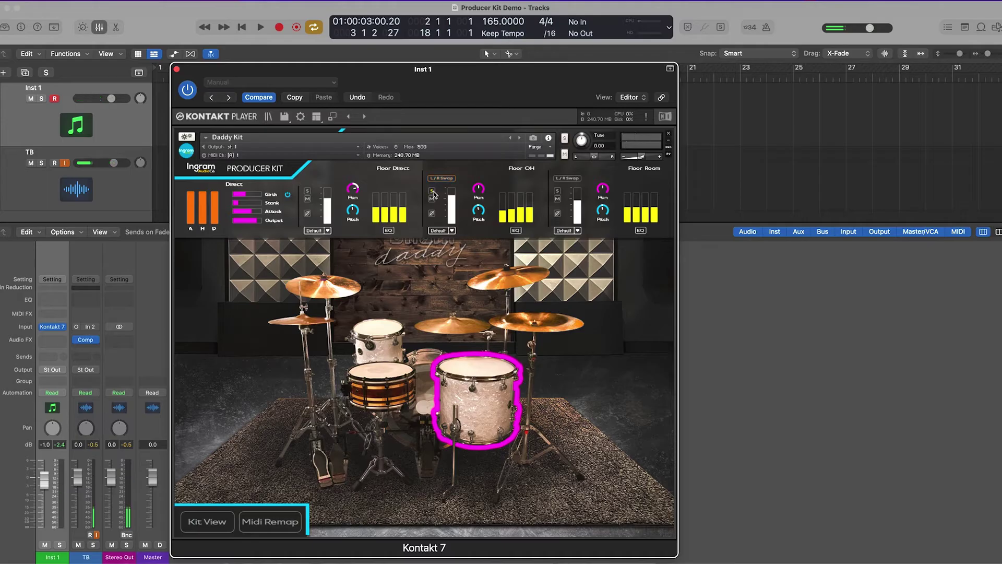
- Strike the rack tom, floor tom, ride, crashes and hi-hat in turn to audition each piece of the kit
left_click(386, 342)
left_click(470, 370)
left_click(434, 325)
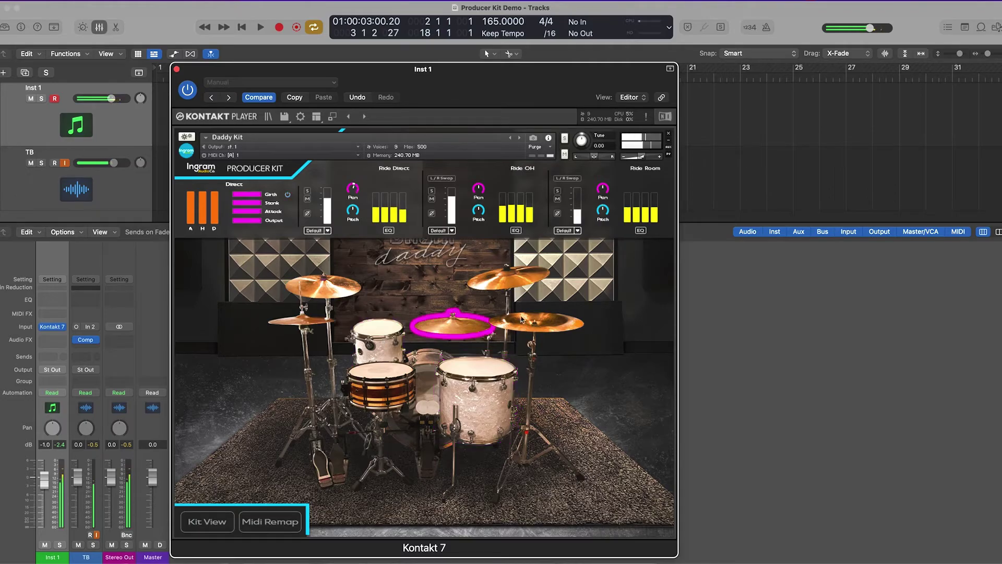
left_click(514, 324)
left_click(494, 283)
left_click(324, 286)
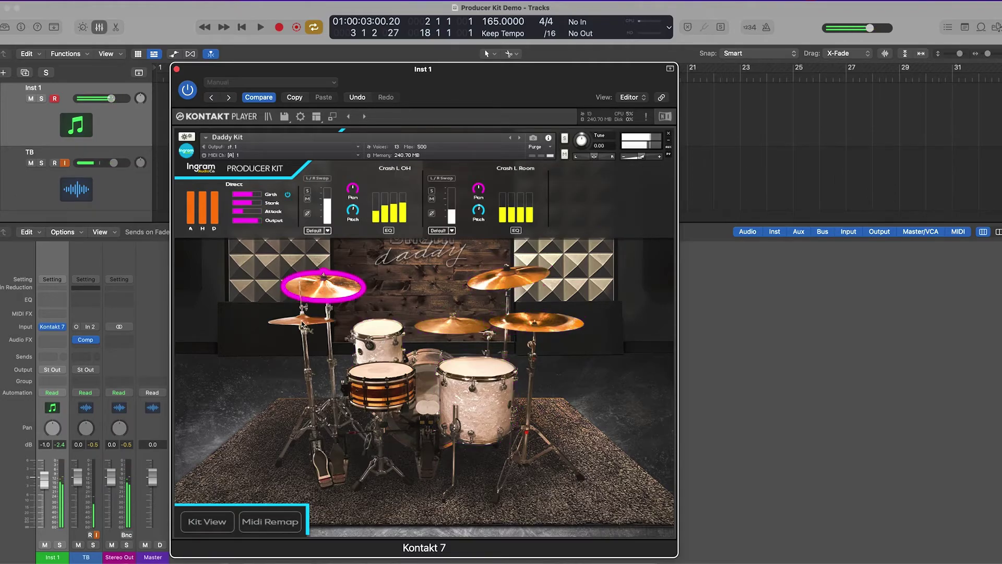
left_click(302, 322)
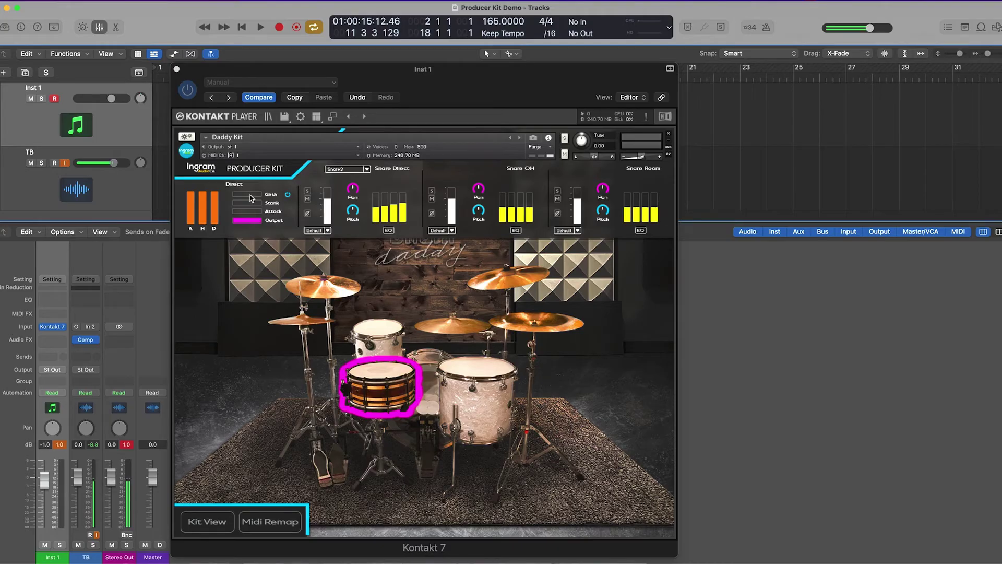
- Play the beat while raising the snare's direct Girth to maximum and bringing it back to about halfway
key("space")
left_click_drag(250, 199, 270, 198)
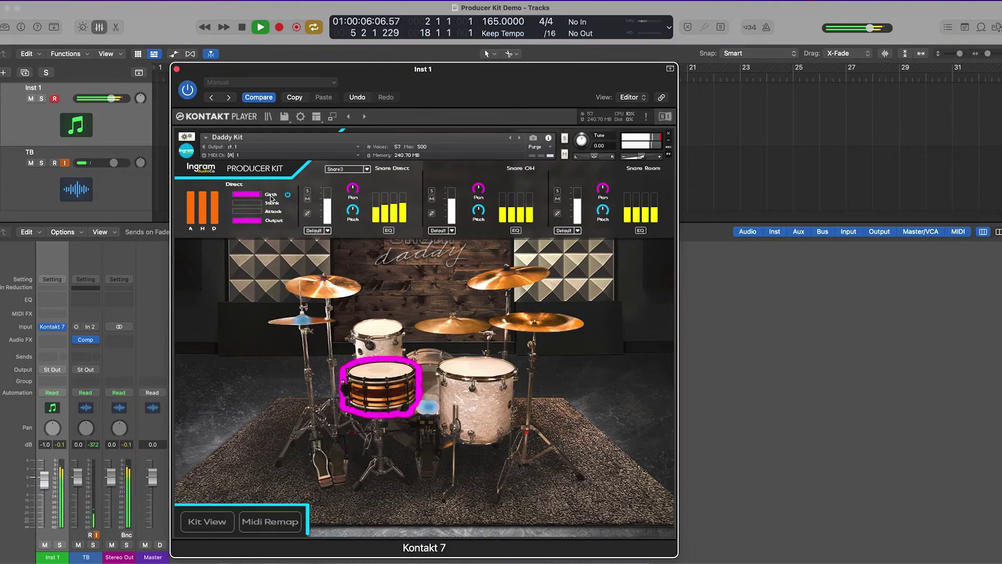
mouse_move(271, 198)
left_mouse_down()
mouse_move(244, 200)
mouse_move(261, 197)
left_mouse_up()
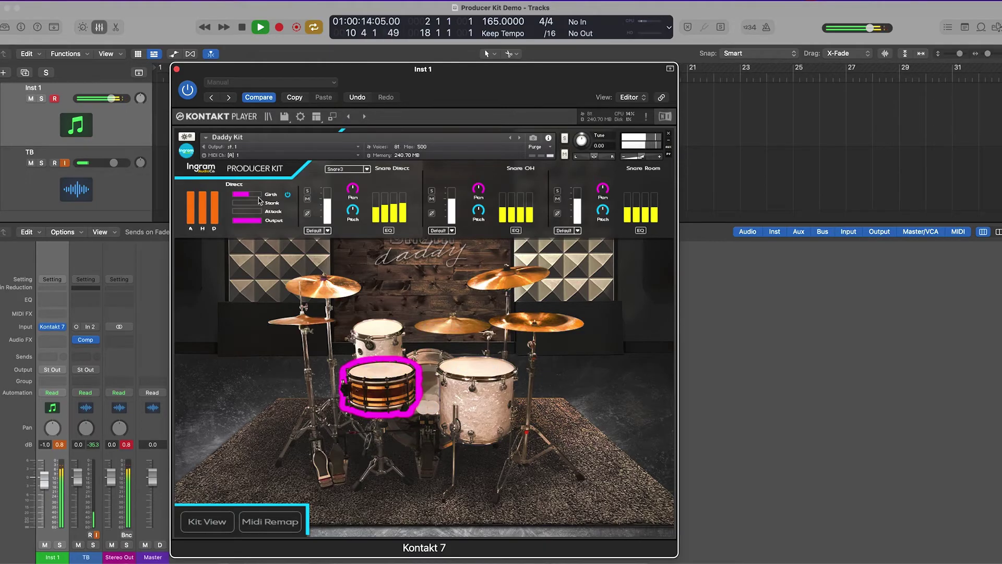
key("space")
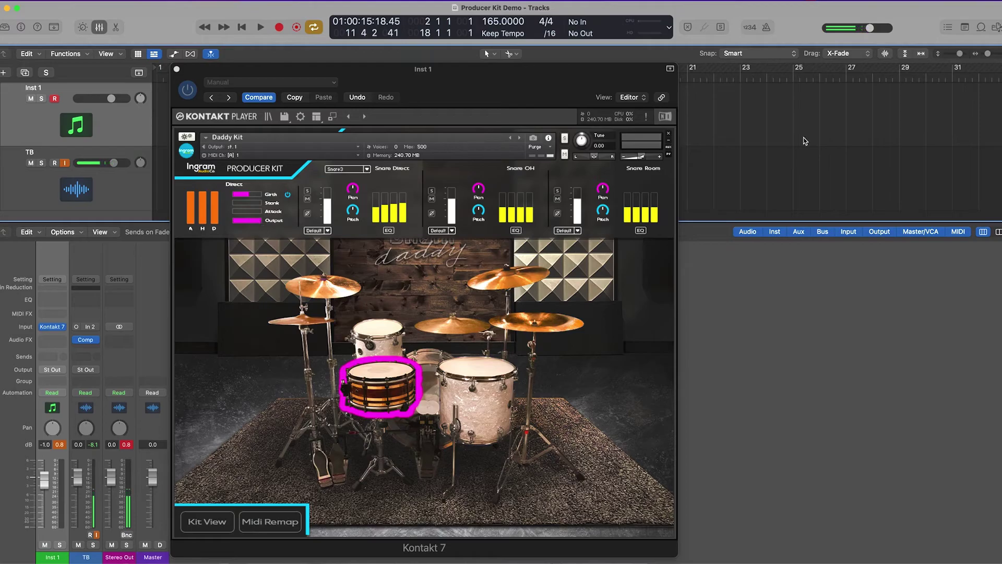
- Play the beat and raise the snare's direct Stank to about one third
key("space")
left_click(255, 225)
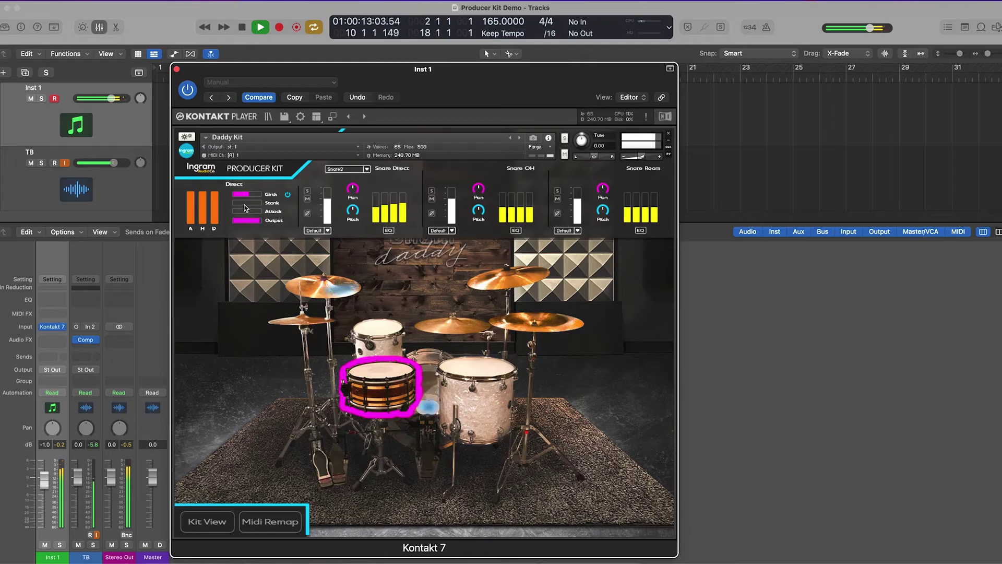
mouse_move(245, 205)
left_mouse_down()
mouse_move(270, 205)
mouse_move(255, 206)
left_mouse_up()
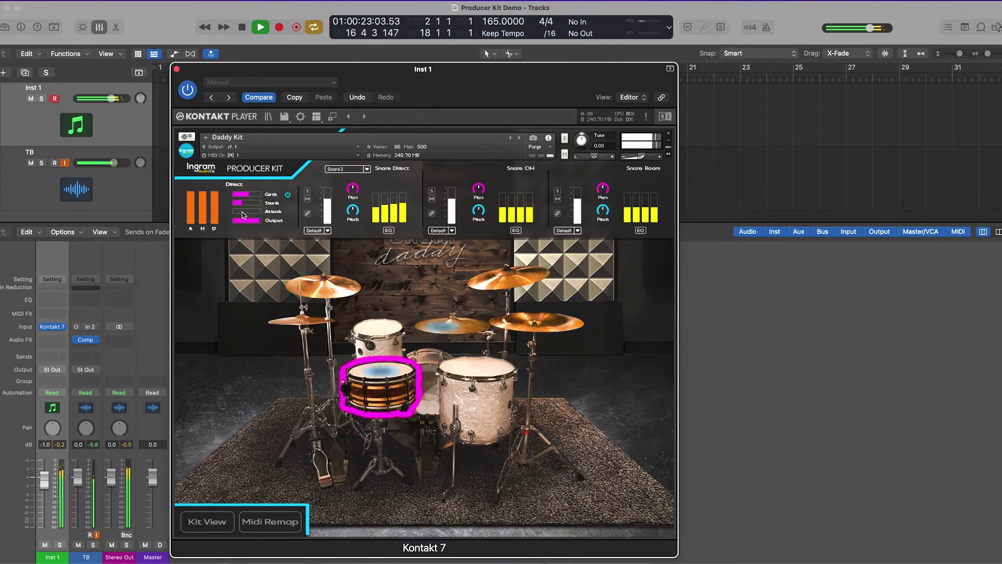
- Set the snare's direct Attack to about half with slightly lower Output, and compare the beat with the processing off and on
mouse_move(241, 215)
left_mouse_down()
mouse_move(268, 213)
mouse_move(253, 224)
left_mouse_up()
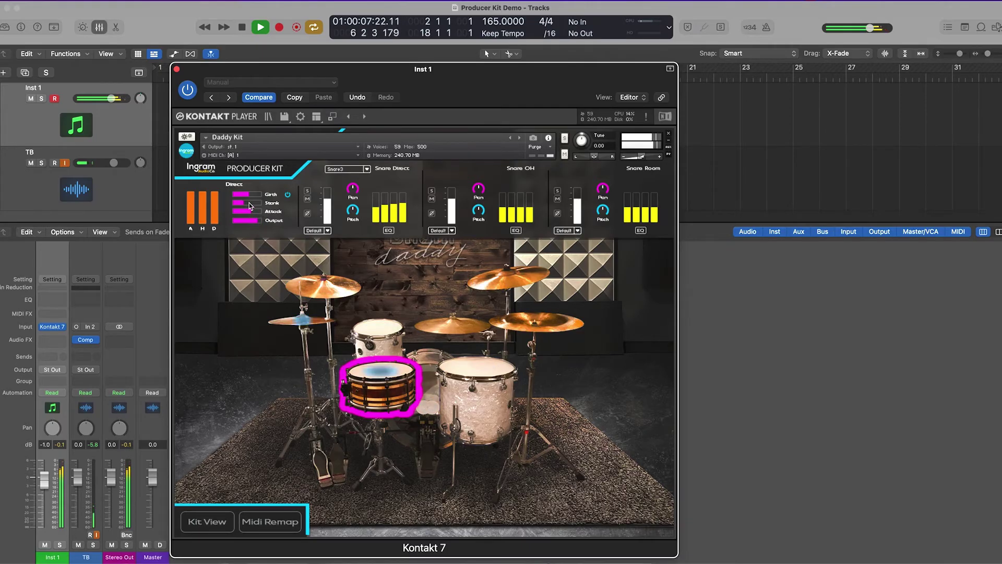
left_click_drag(251, 214, 248, 215)
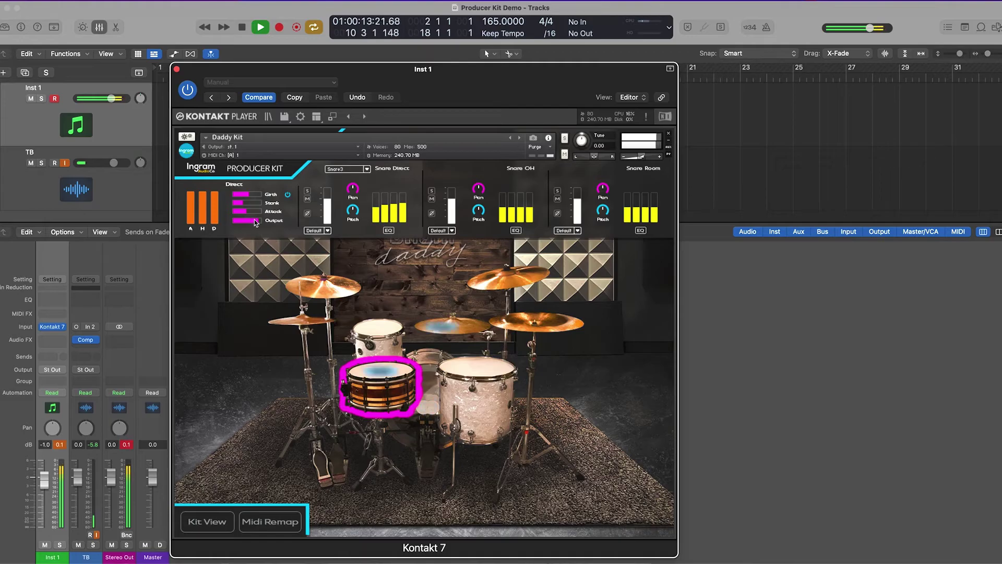
left_click(289, 195)
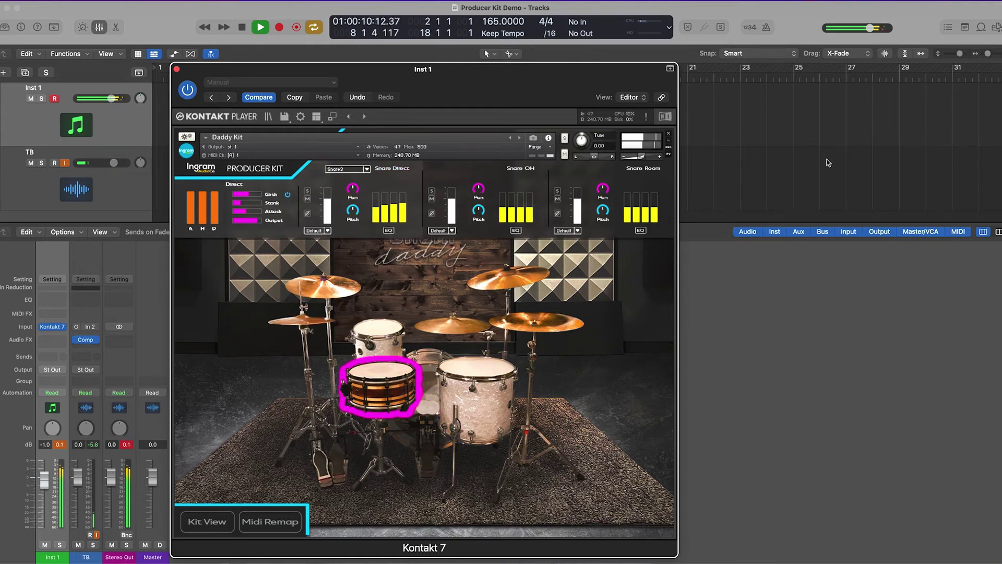
key("space")
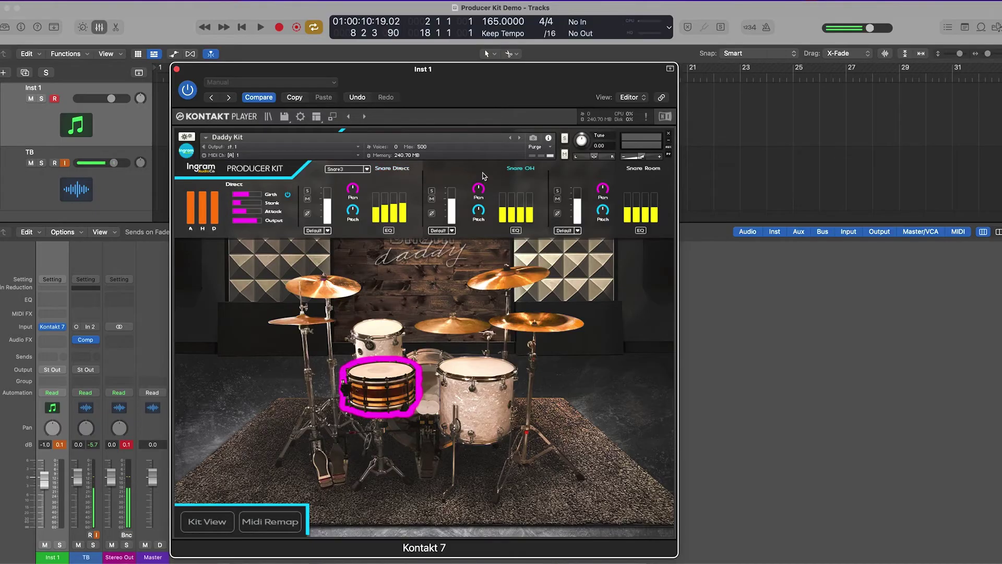
- In the snare's overhead processing, zero Attack and set Girth to about three quarters and Stank to about one third while the beat plays
left_click(492, 203)
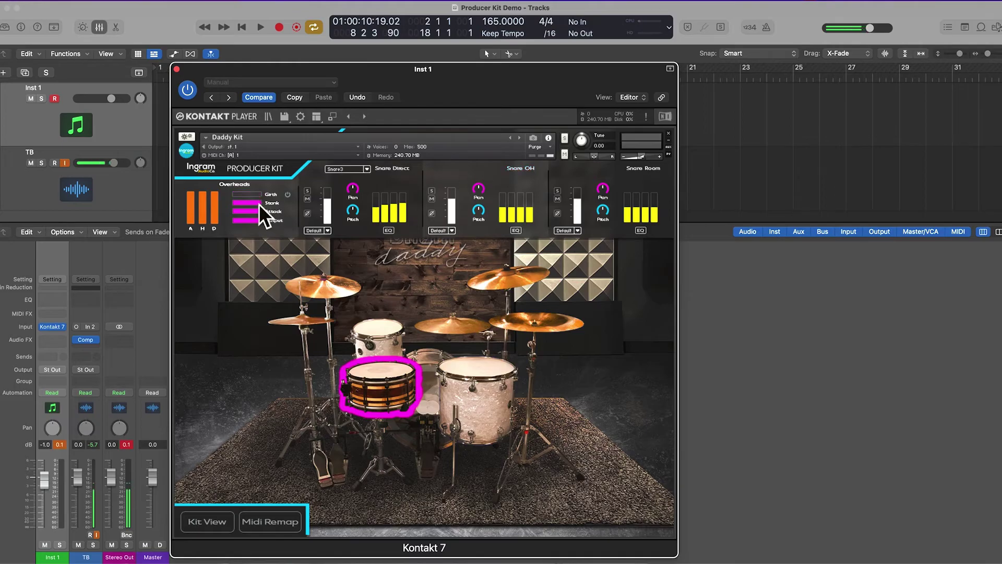
left_click_drag(245, 205, 143, 222)
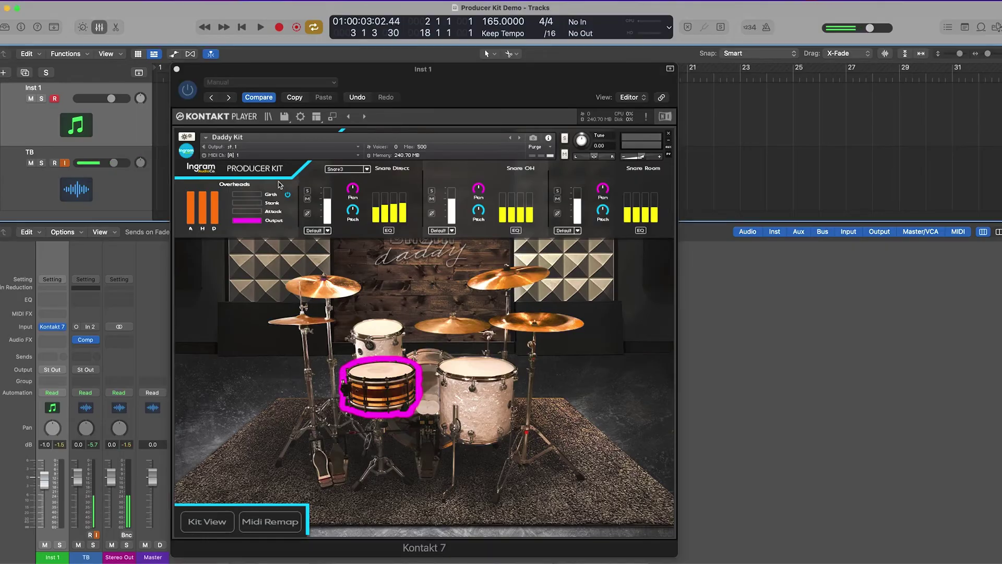
key("space")
left_click_drag(243, 195, 261, 204)
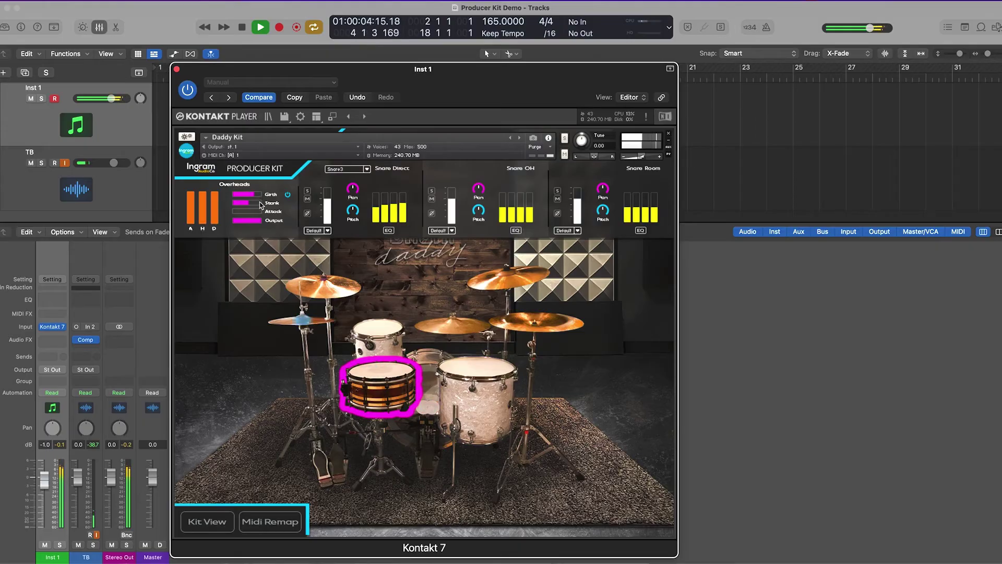
left_click_drag(266, 204, 253, 205)
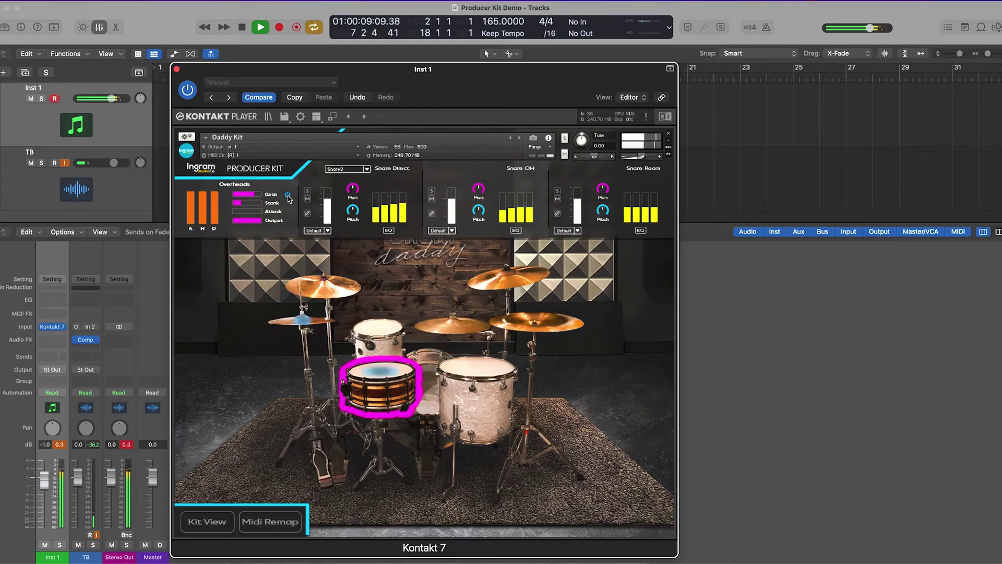
key("space")
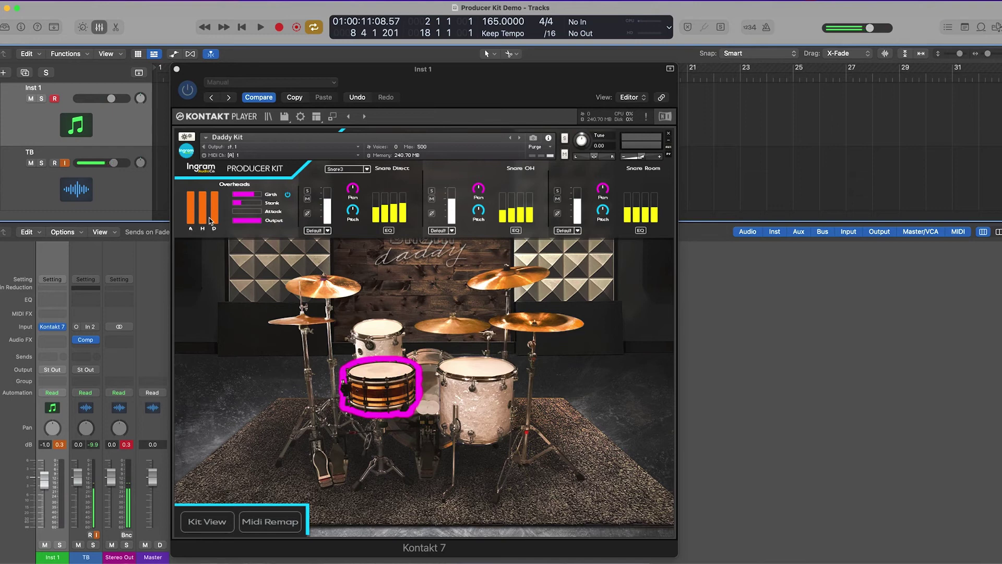
- With the snare overheads temporarily soloed during playback, lower the envelope's H to about half and D to about 60 percent
key("space")
left_click_drag(215, 211, 213, 228)
left_click(432, 191)
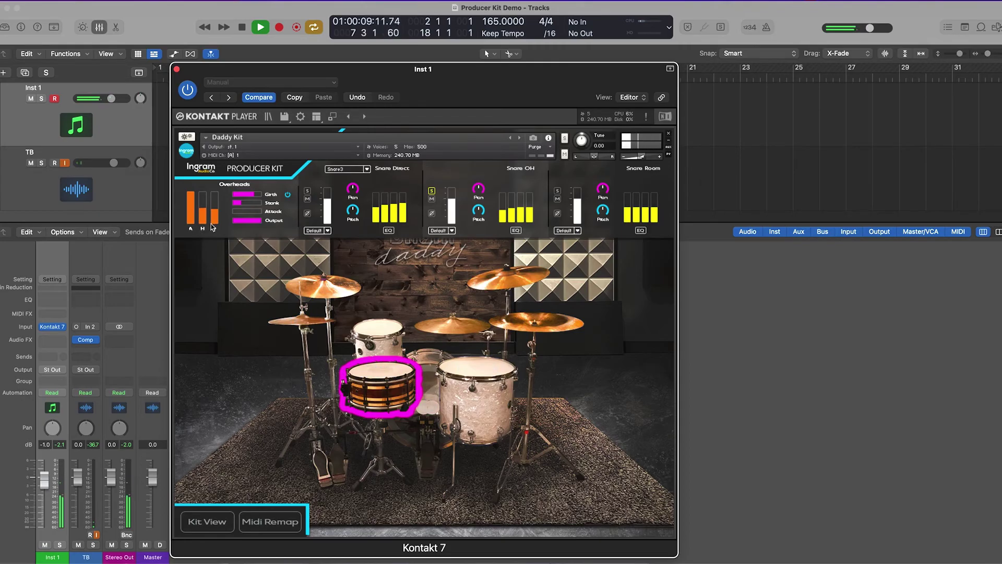
left_click_drag(214, 207, 215, 202)
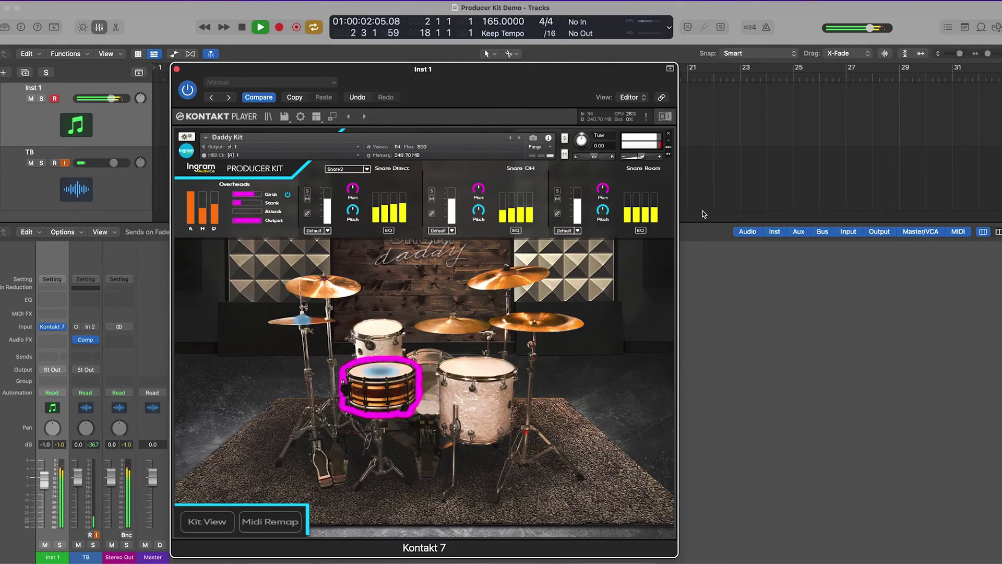
left_click(715, 204)
key("space")
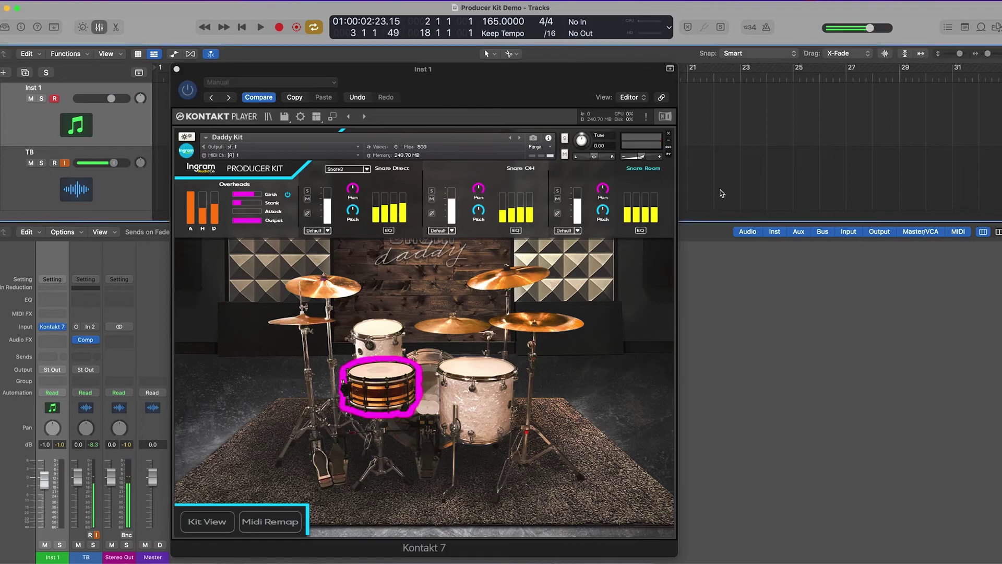
- Open the snare's room processing, play the beat and raise the room Stank to slightly over half
left_click(626, 181)
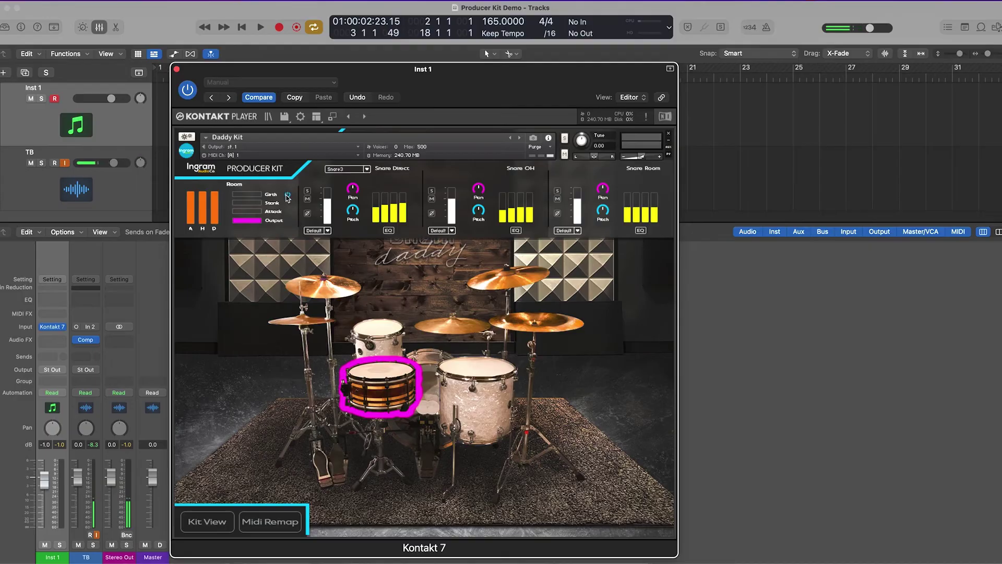
key("space")
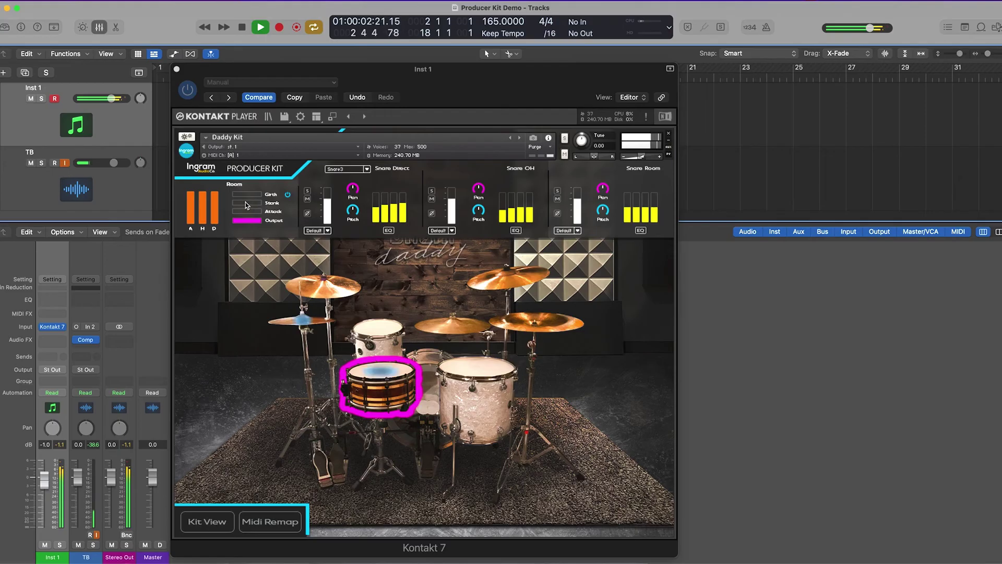
left_click(248, 203)
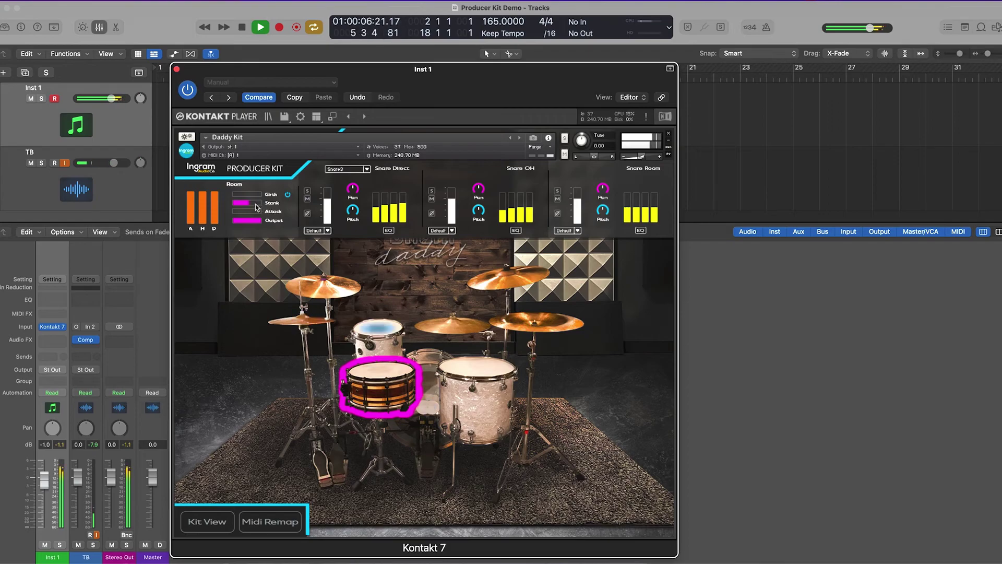
left_click_drag(255, 204, 249, 205)
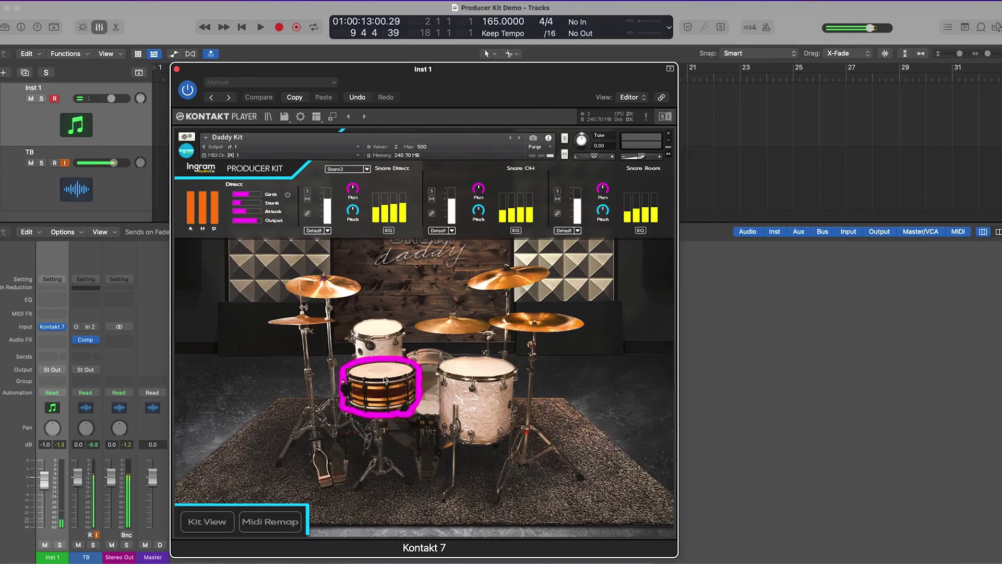
- Audition the left and right crash cymbals in turn with the direct processing switched on
left_click(342, 287)
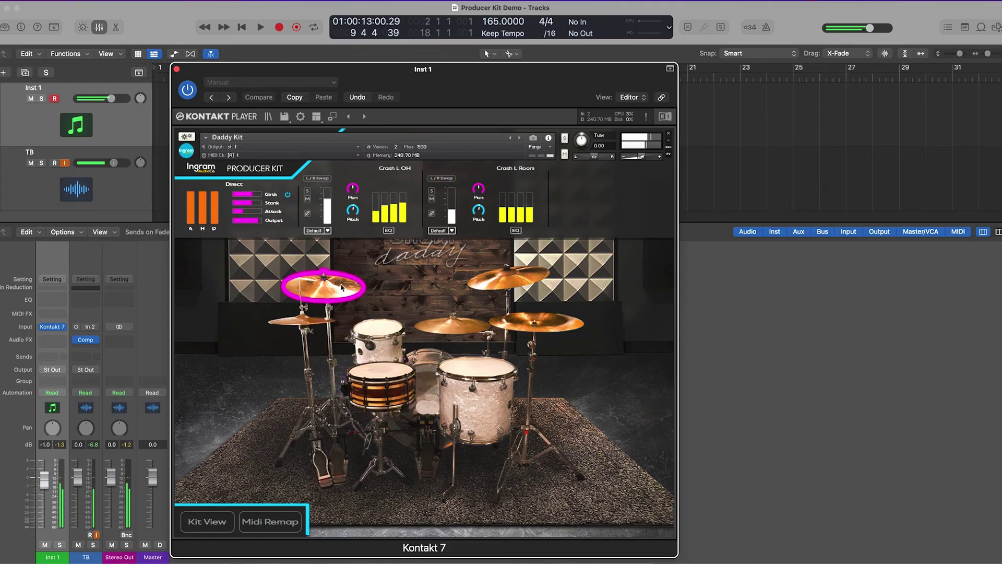
left_click(490, 286)
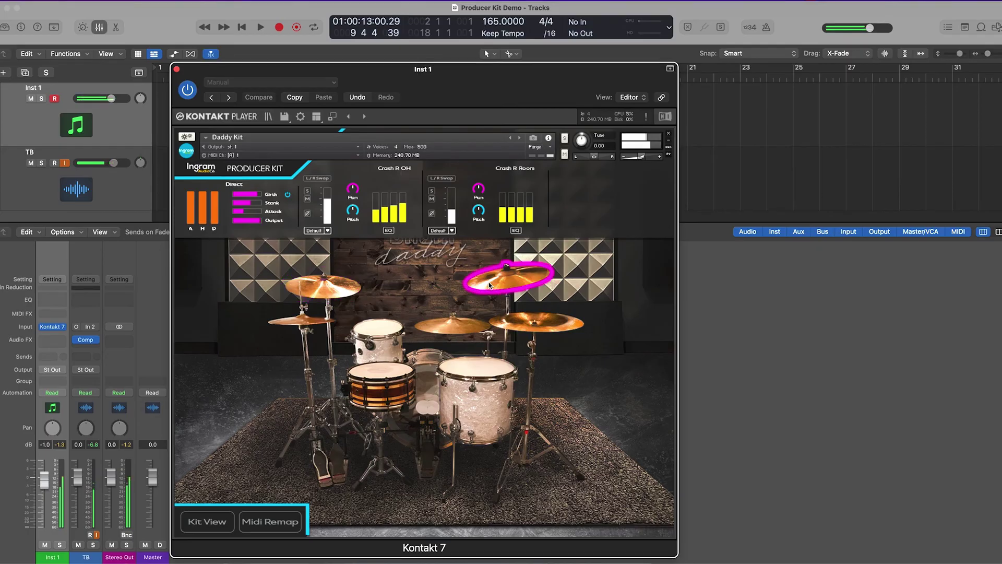
left_click(334, 289)
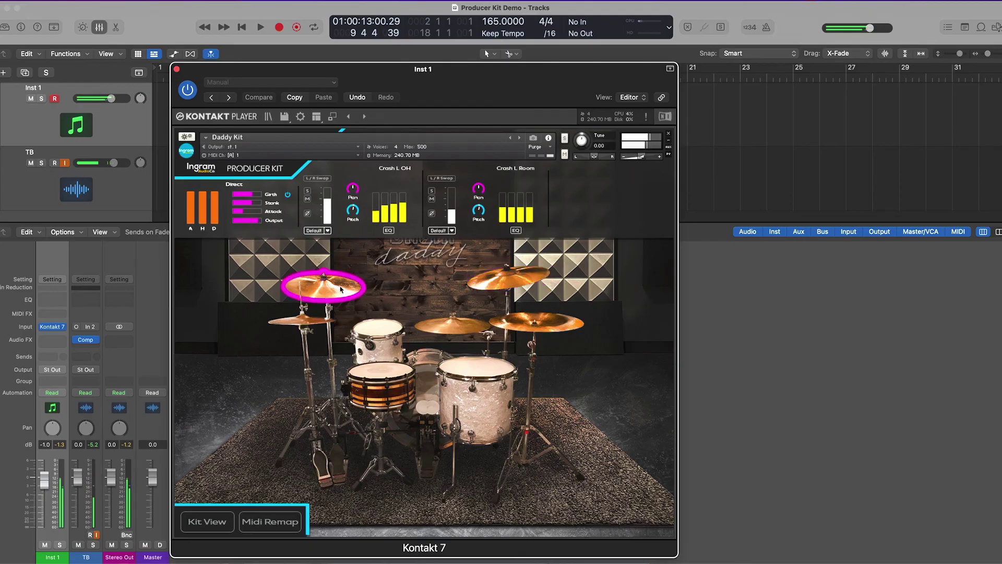
- Switch the crash processing off and inspect the room channel's settings on the left and right crashes
left_click(288, 195)
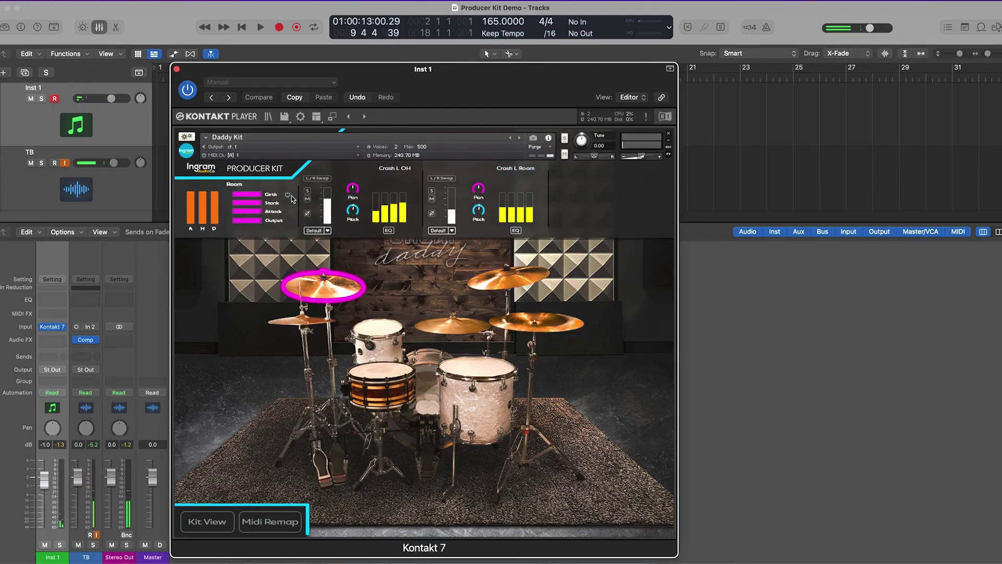
left_click(495, 283)
left_click(512, 170)
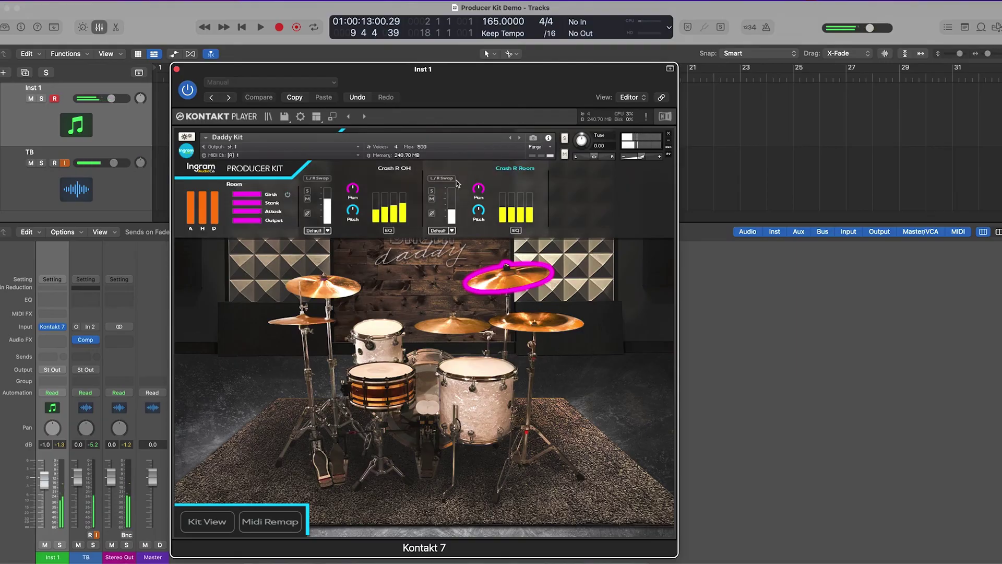
- Audition the left and right crashes alternately, comparing the left crash with the direct processing off and on
left_click(342, 294)
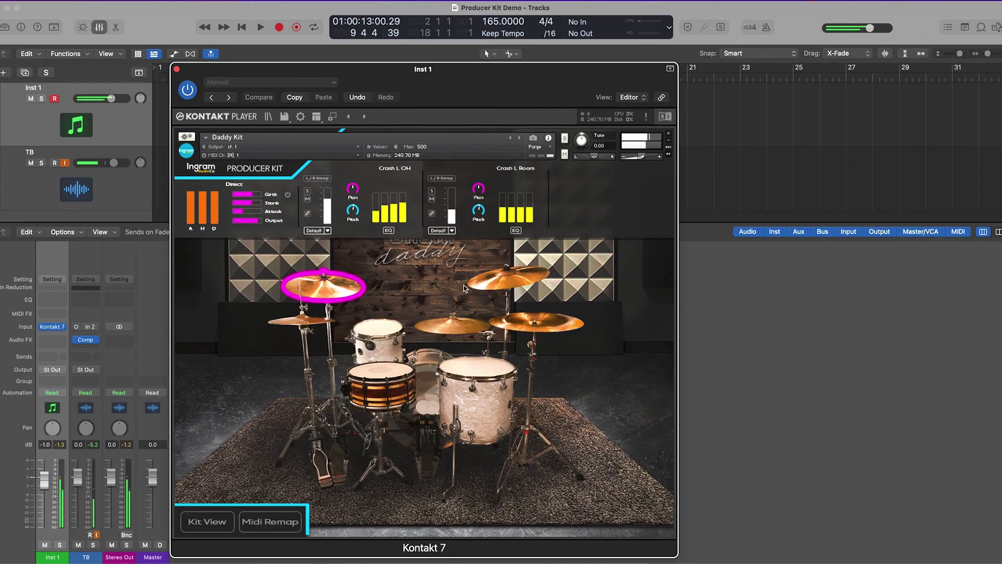
left_click(486, 286)
left_click(350, 289)
left_click(483, 286)
left_click(344, 294)
left_click(481, 284)
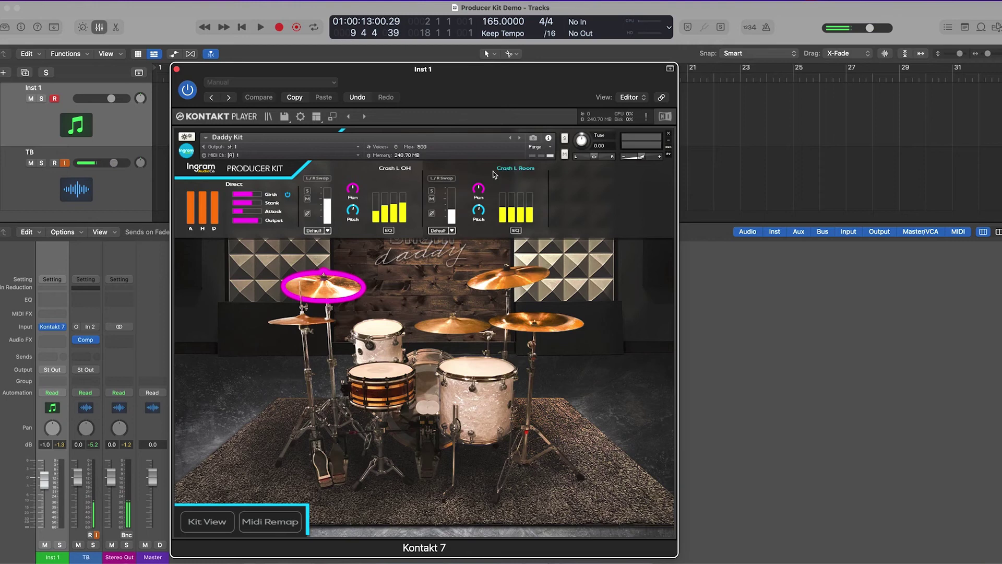
left_click(334, 291)
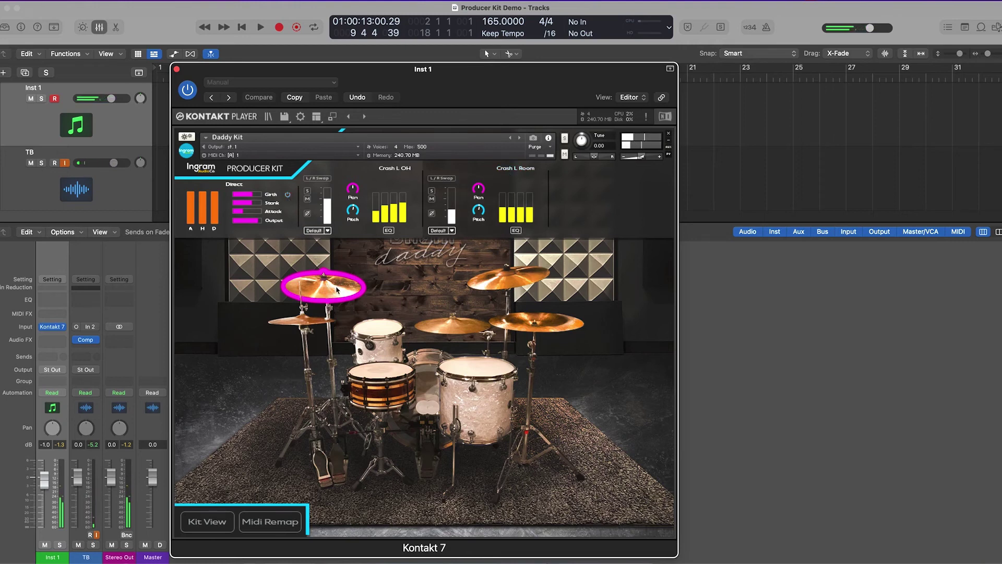
left_click(345, 295)
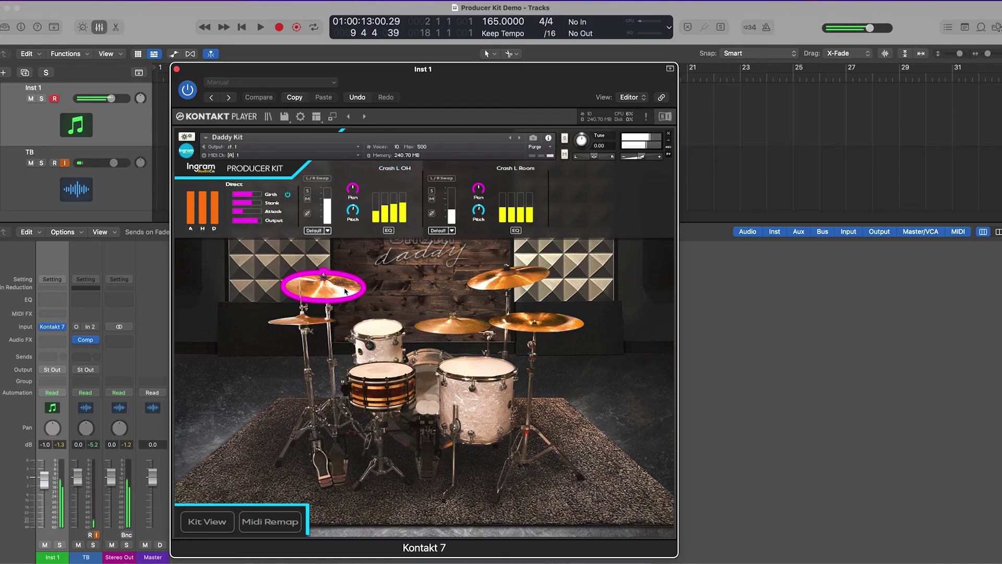